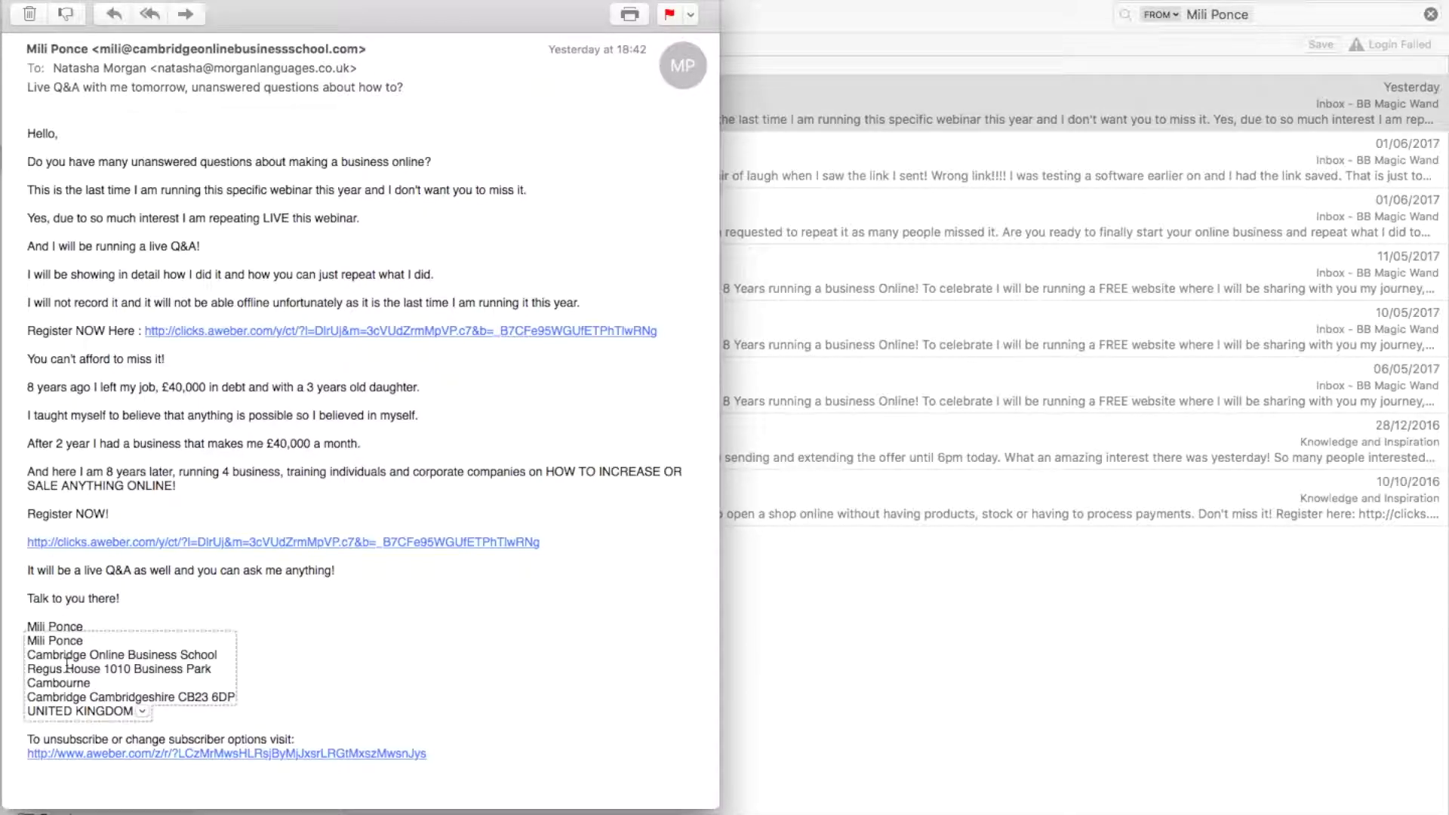
Open the email's Register NOW link and stretch the Safari window to full screen width
{"action": "left_click", "coordinate": [184, 543]}
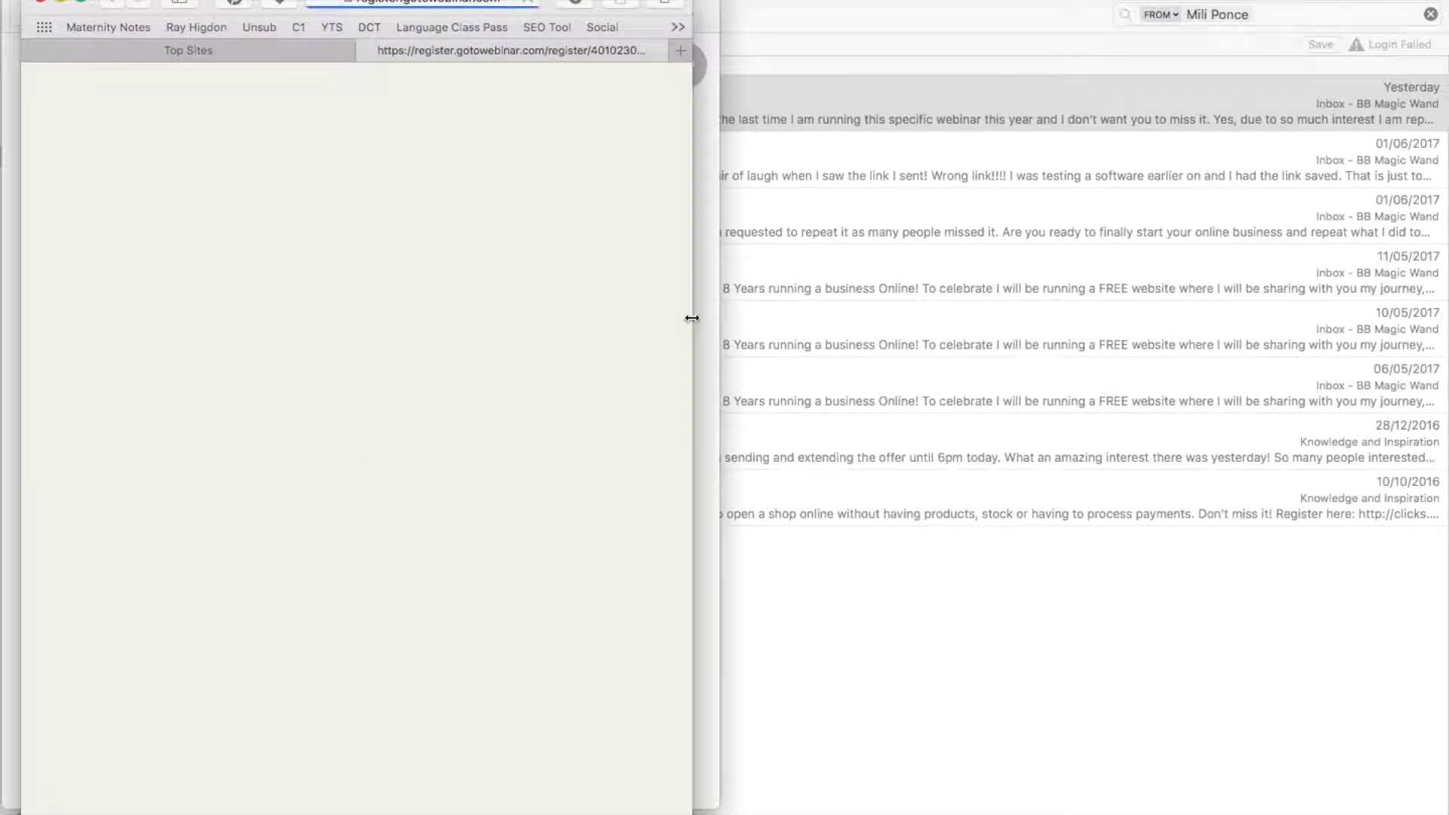
{"action": "left_click_drag", "start_coordinate": [689, 317], "coordinate": [1444, 301]}
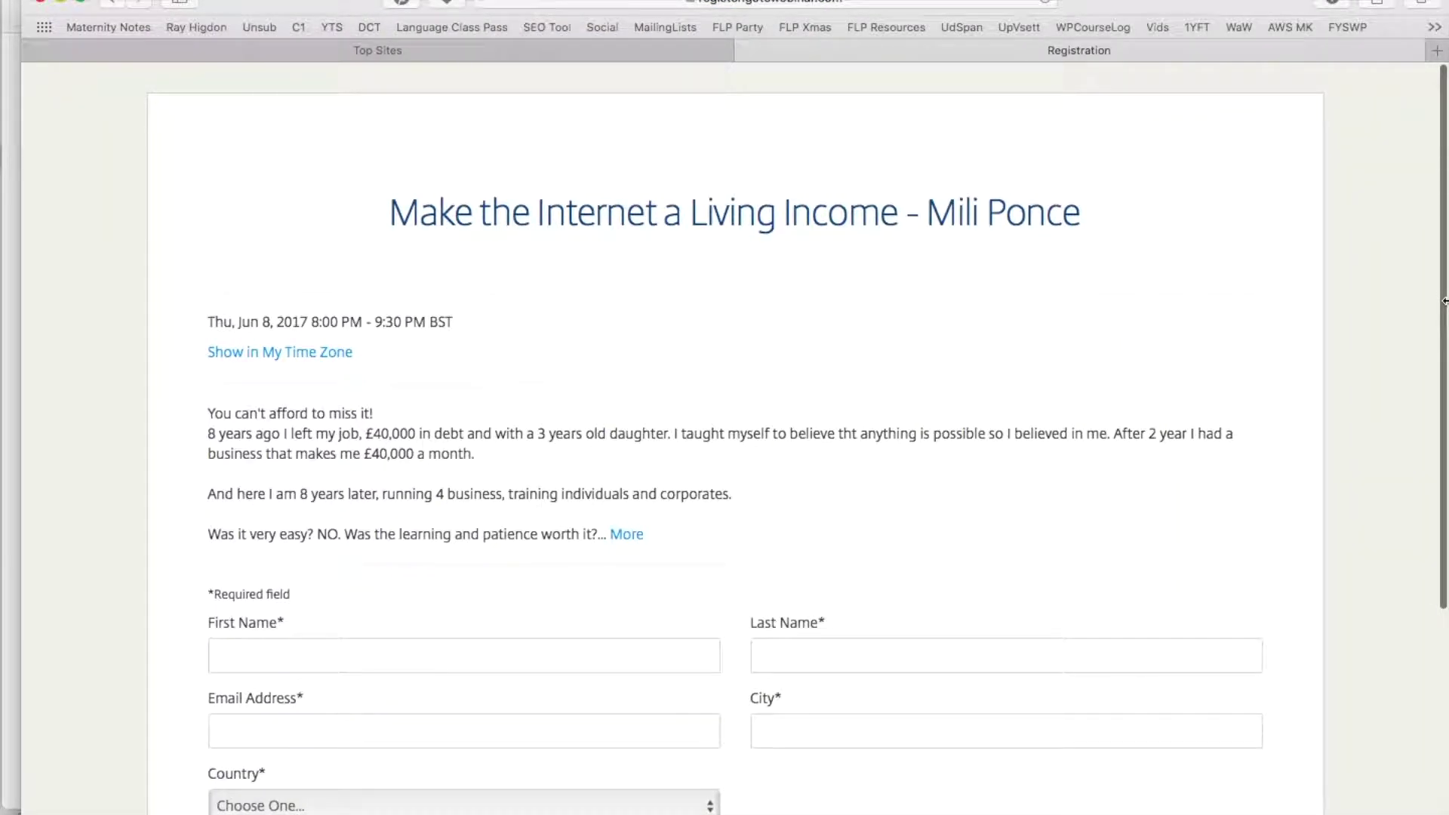
Show the webinar times in the London (GMT+01:00) time zone
{"action": "left_click", "coordinate": [867, 3]}
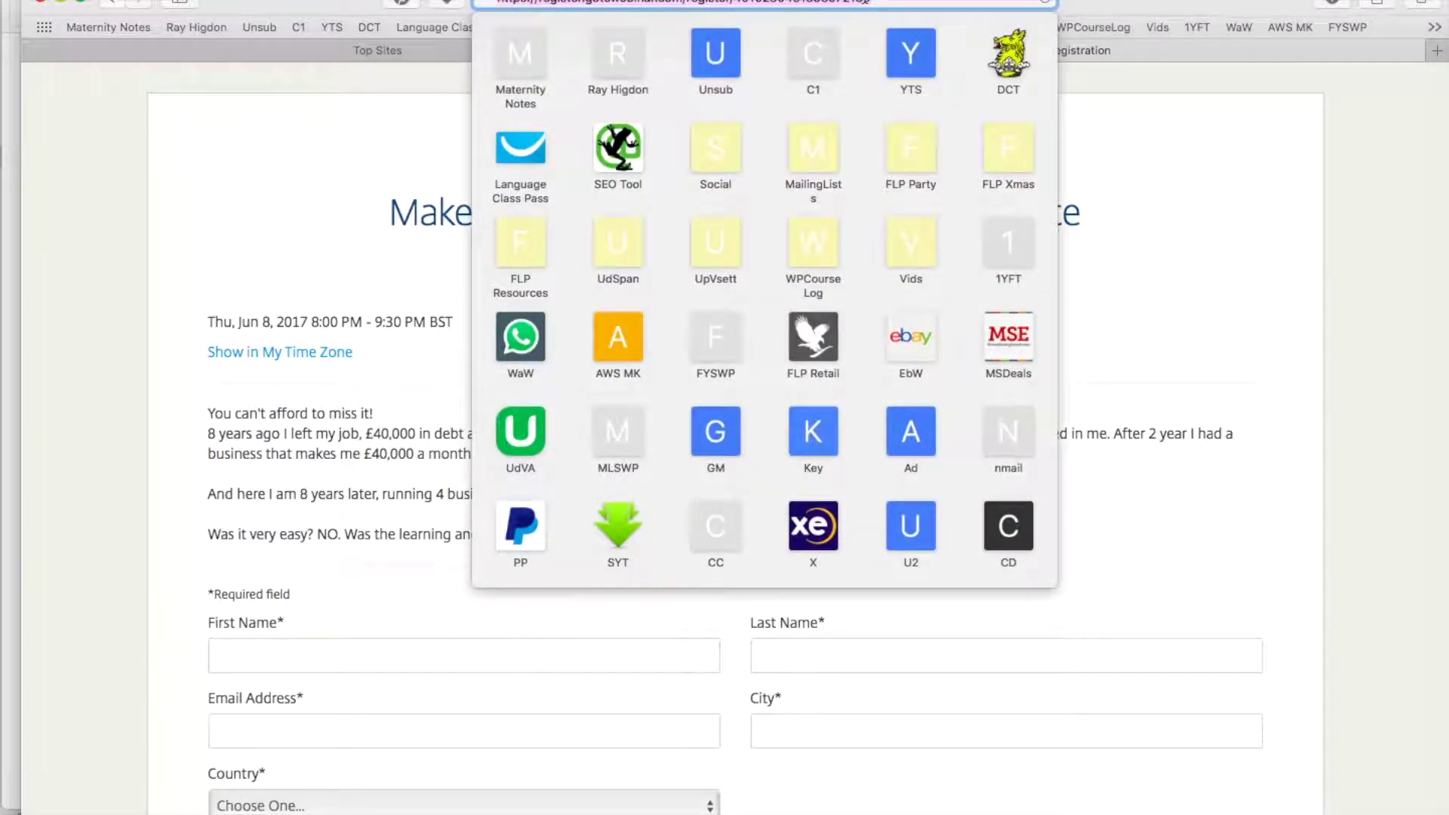
{"action": "left_click", "coordinate": [1219, 265]}
{"action": "scroll", "coordinate": [1219, 265], "scroll_direction": "down", "scroll_amount": 2}
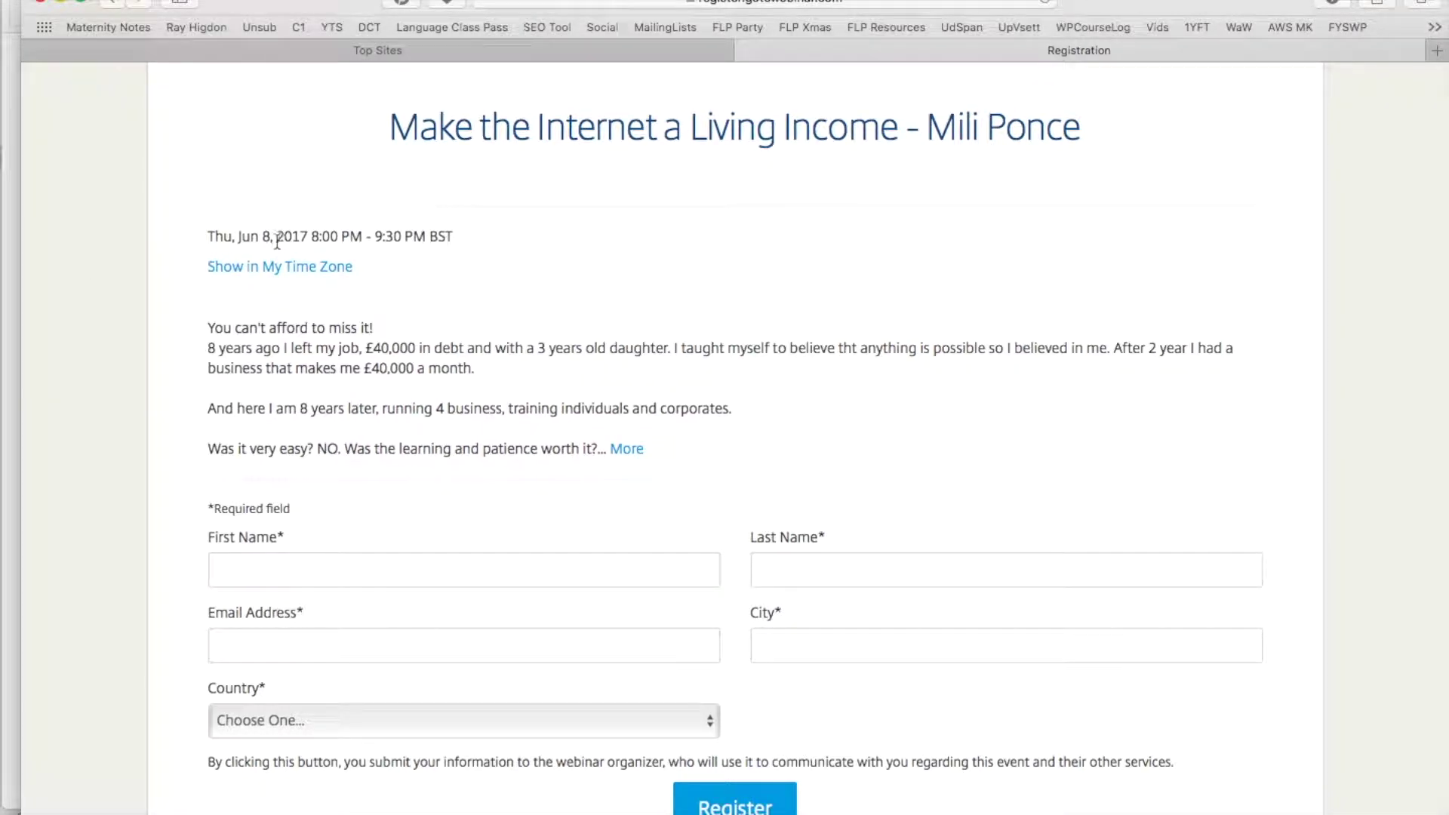
{"action": "left_click", "coordinate": [236, 272]}
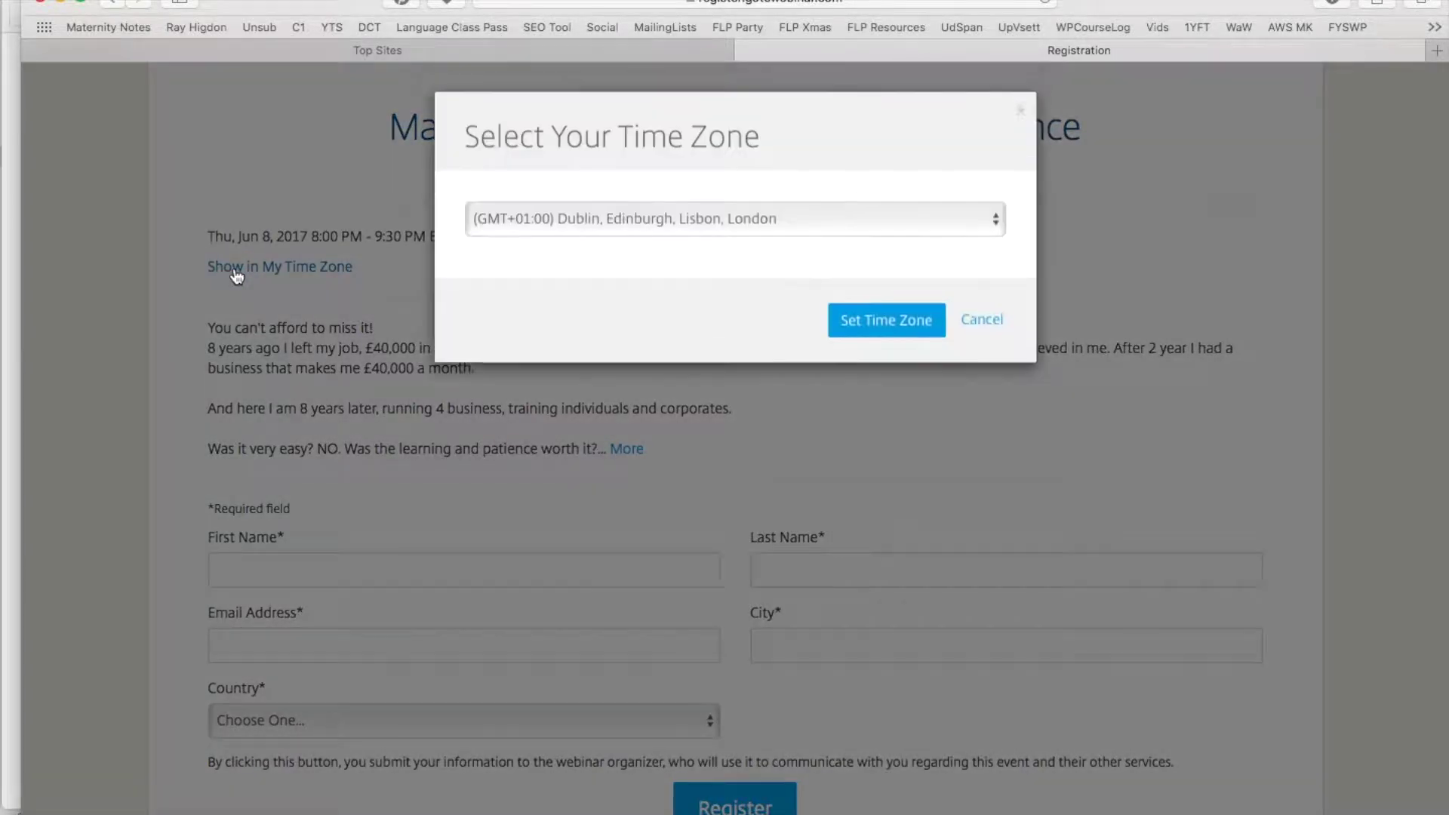
{"action": "left_click", "coordinate": [702, 220]}
{"action": "left_click", "coordinate": [702, 220]}
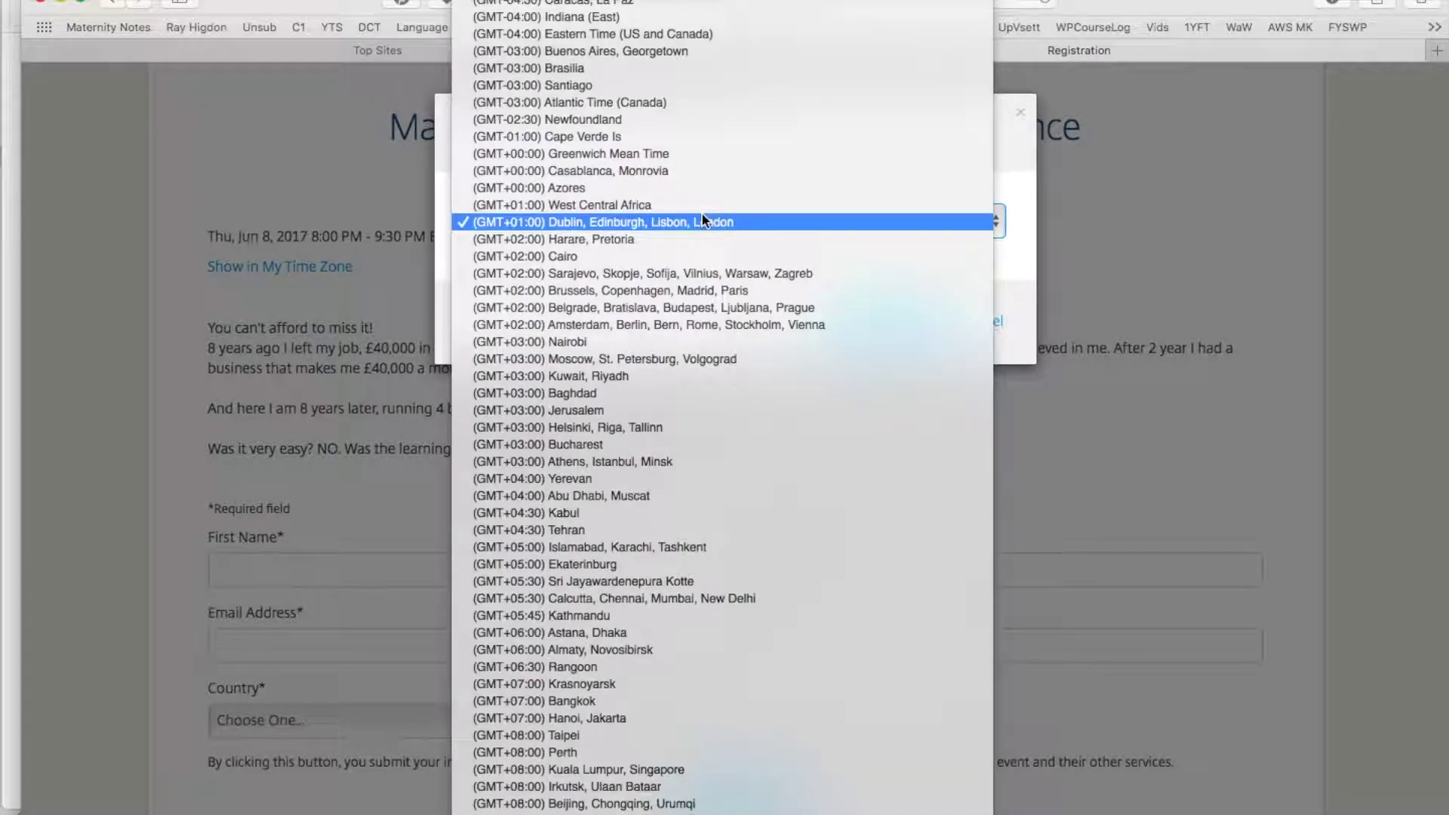
{"action": "left_click", "coordinate": [704, 222]}
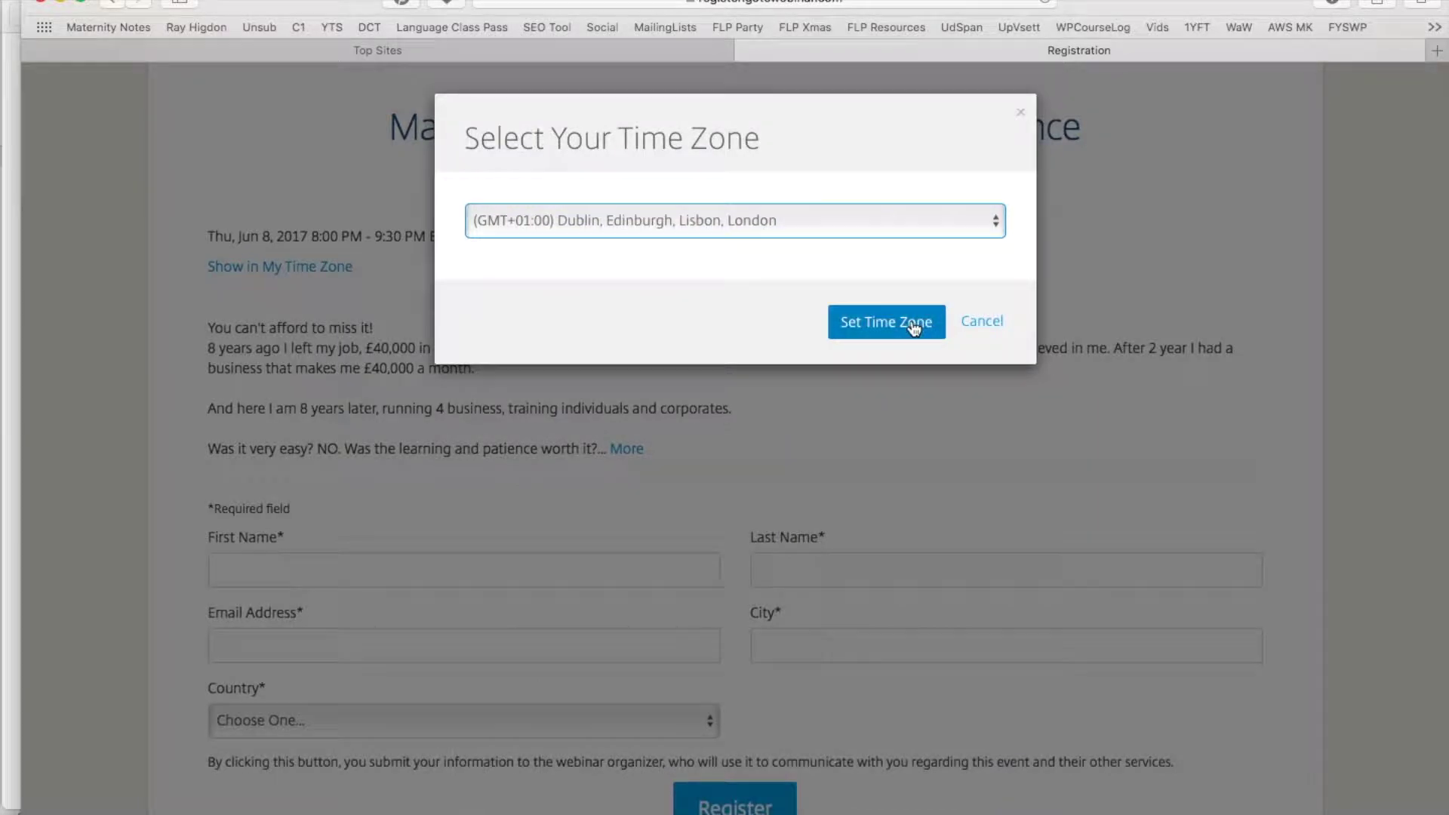
{"action": "left_click", "coordinate": [911, 319]}
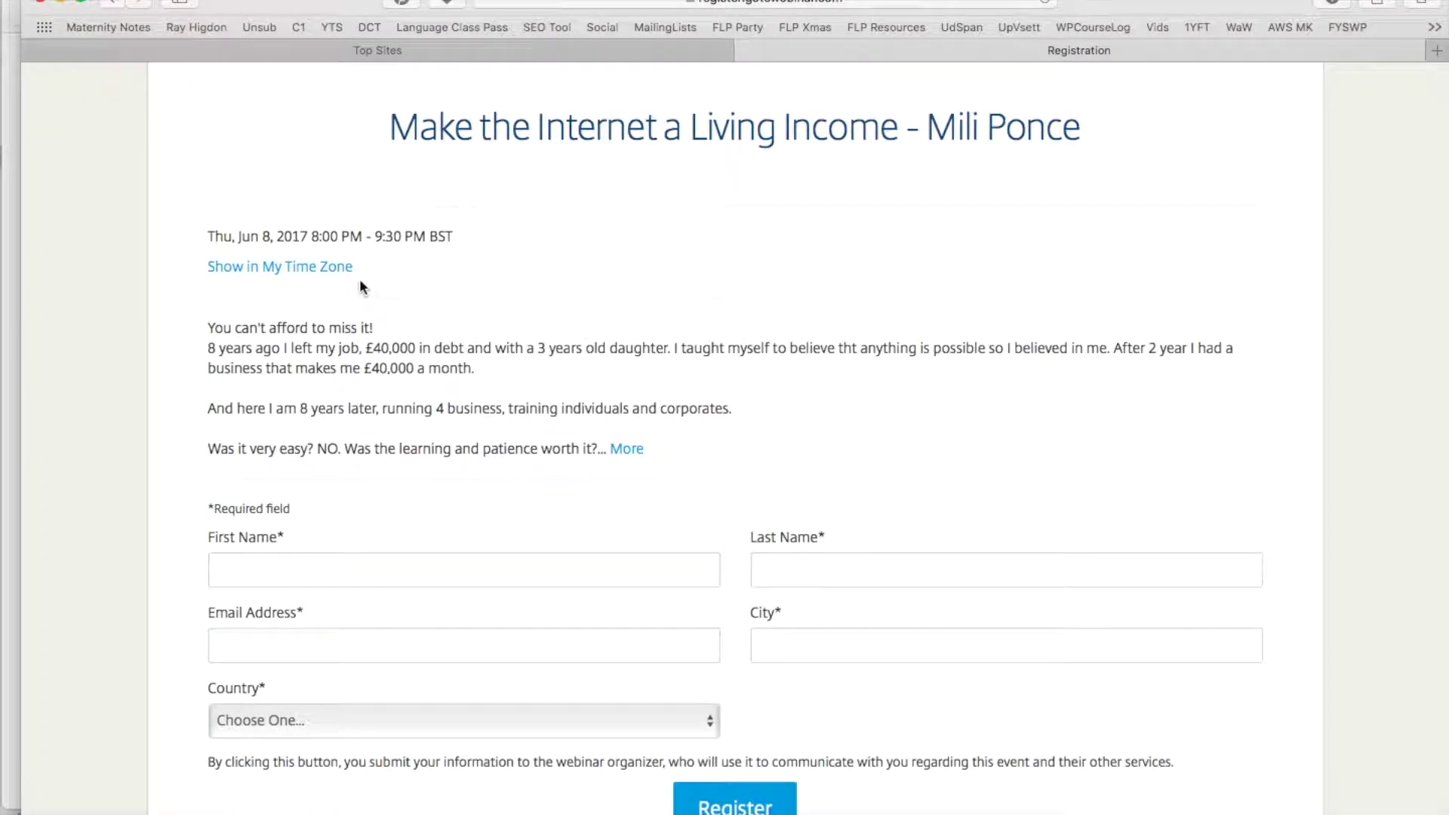
Expand the full webinar description and scroll down to the registration form
{"action": "scroll", "coordinate": [361, 287], "scroll_direction": "down", "scroll_amount": 1}
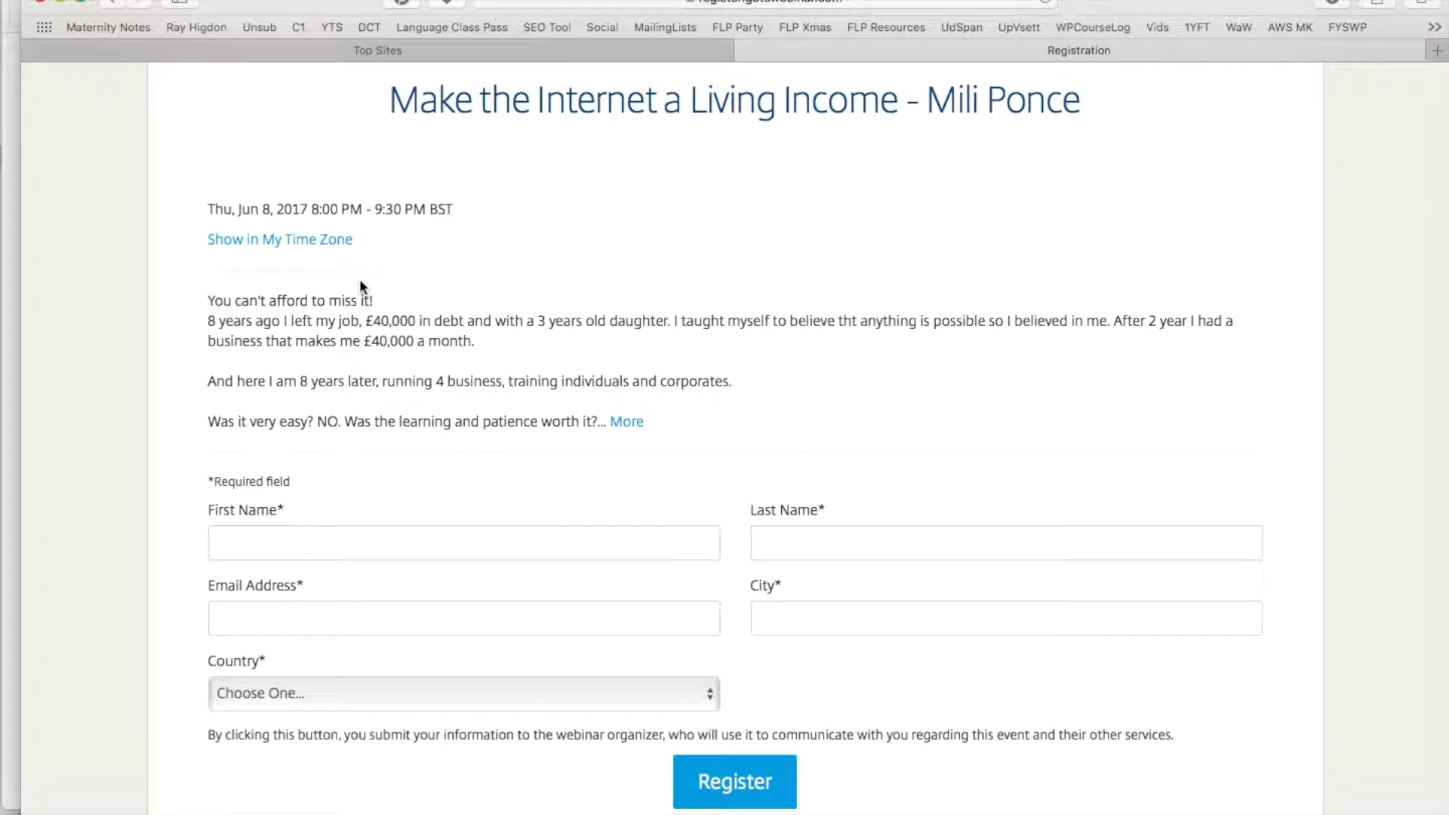
{"action": "scroll", "coordinate": [551, 289], "scroll_direction": "down", "scroll_amount": 3}
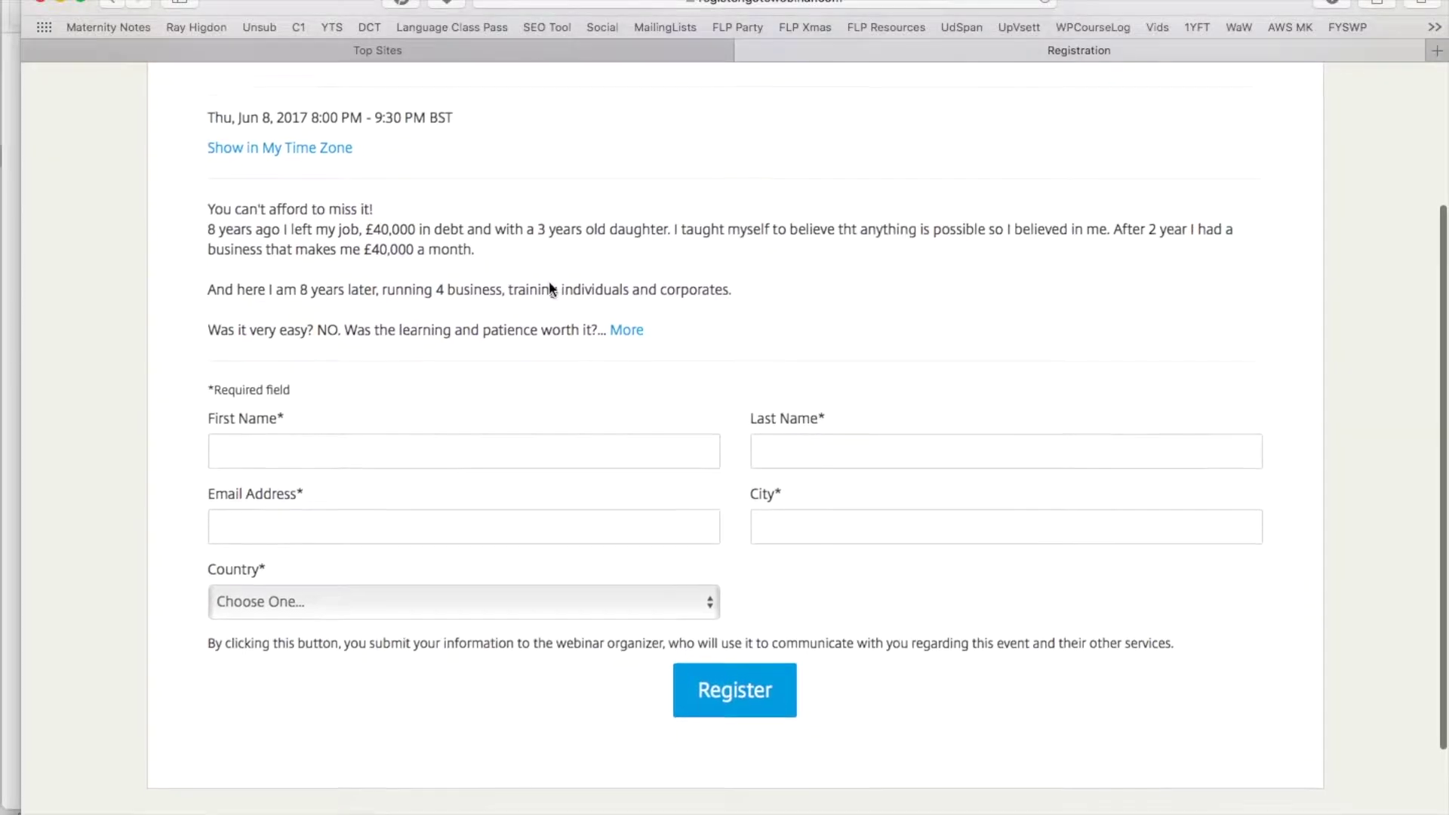
{"action": "left_click", "coordinate": [629, 325]}
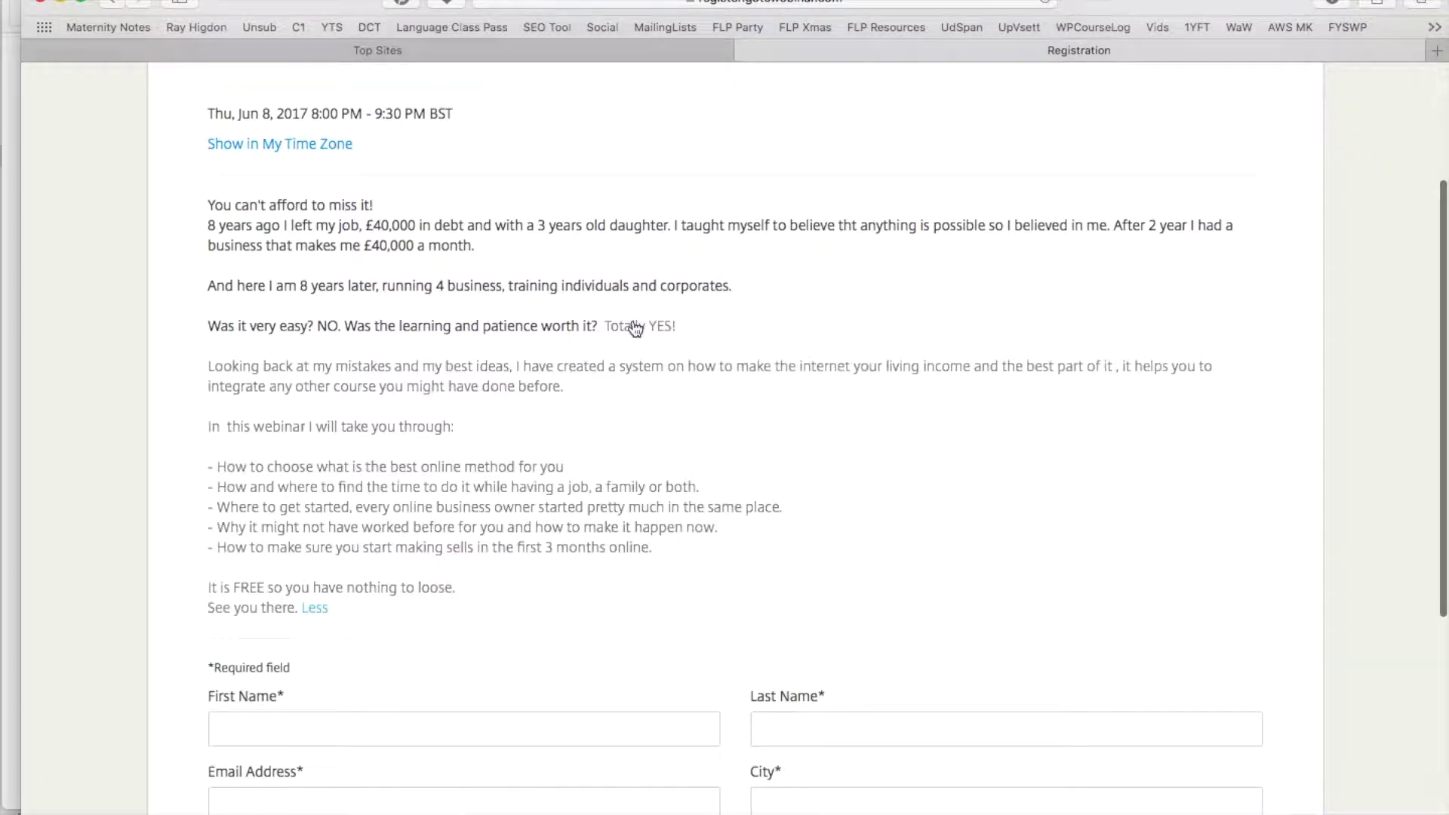
{"action": "scroll", "coordinate": [518, 549], "scroll_direction": "down", "scroll_amount": 1}
{"action": "scroll", "coordinate": [517, 553], "scroll_direction": "down", "scroll_amount": 4}
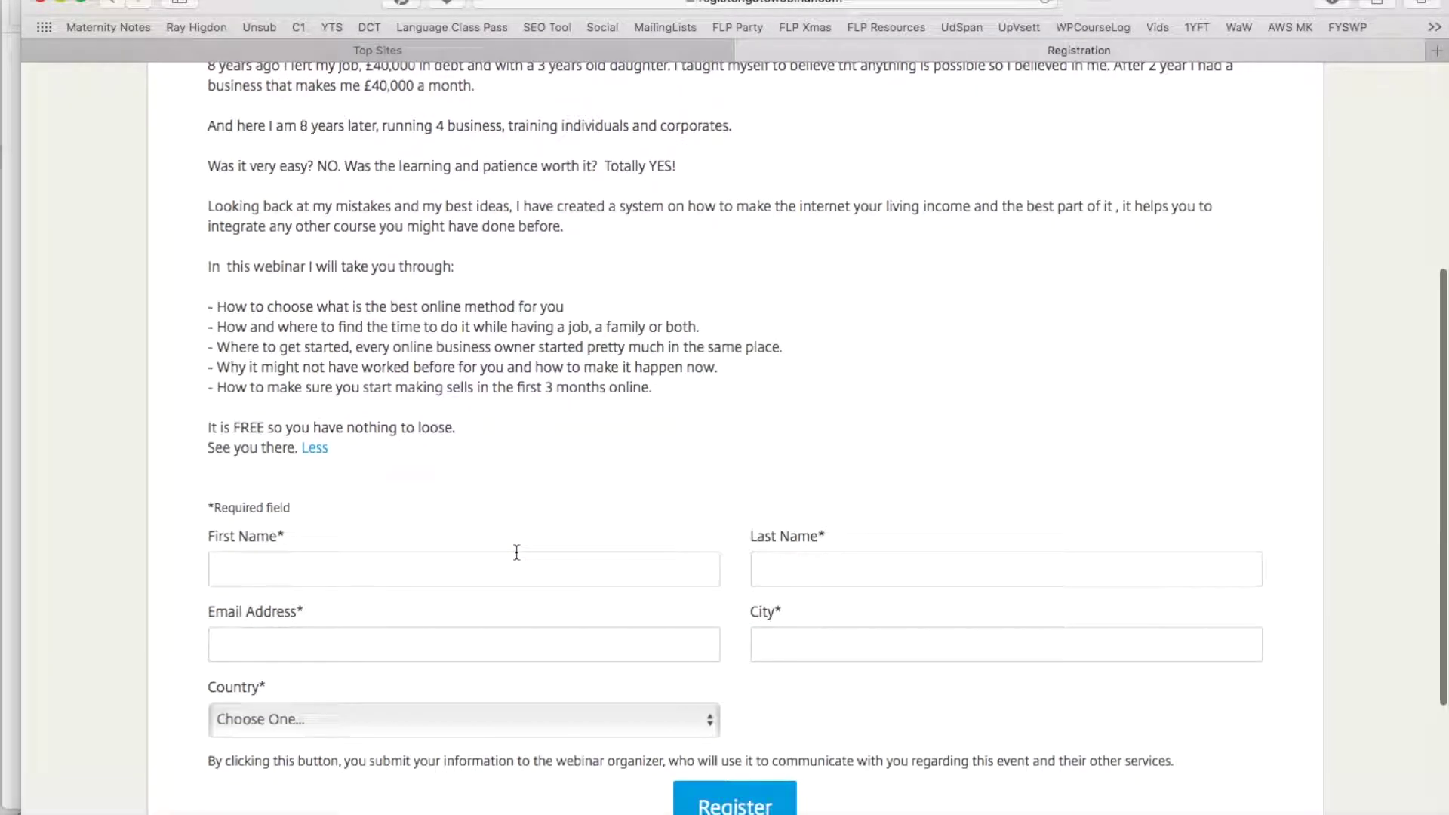
{"action": "scroll", "coordinate": [592, 504], "scroll_direction": "down", "scroll_amount": 6}
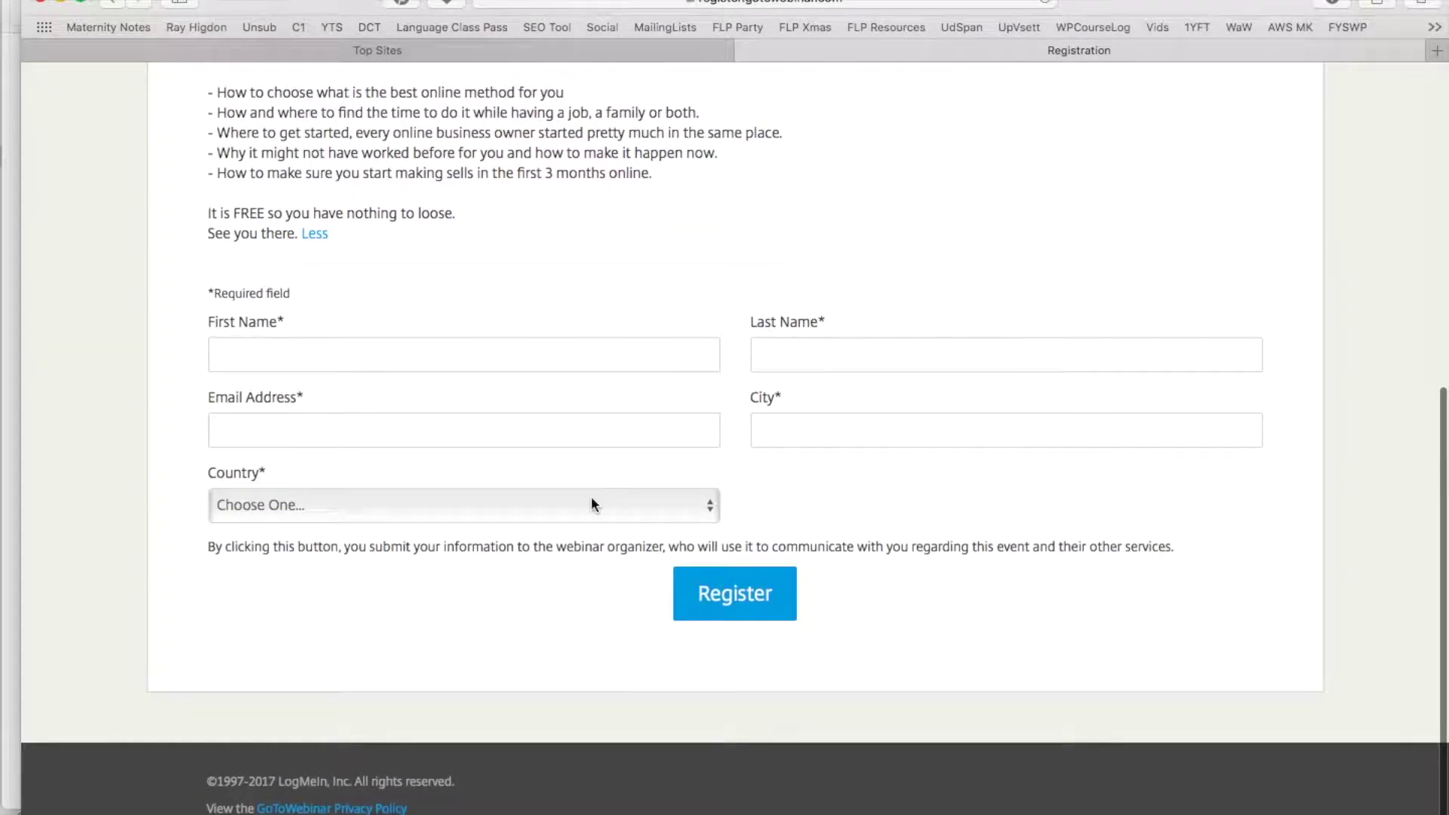
Enter the registrant's first name, last name and e-mail address, correcting a first-name typo
{"action": "left_click", "coordinate": [372, 369]}
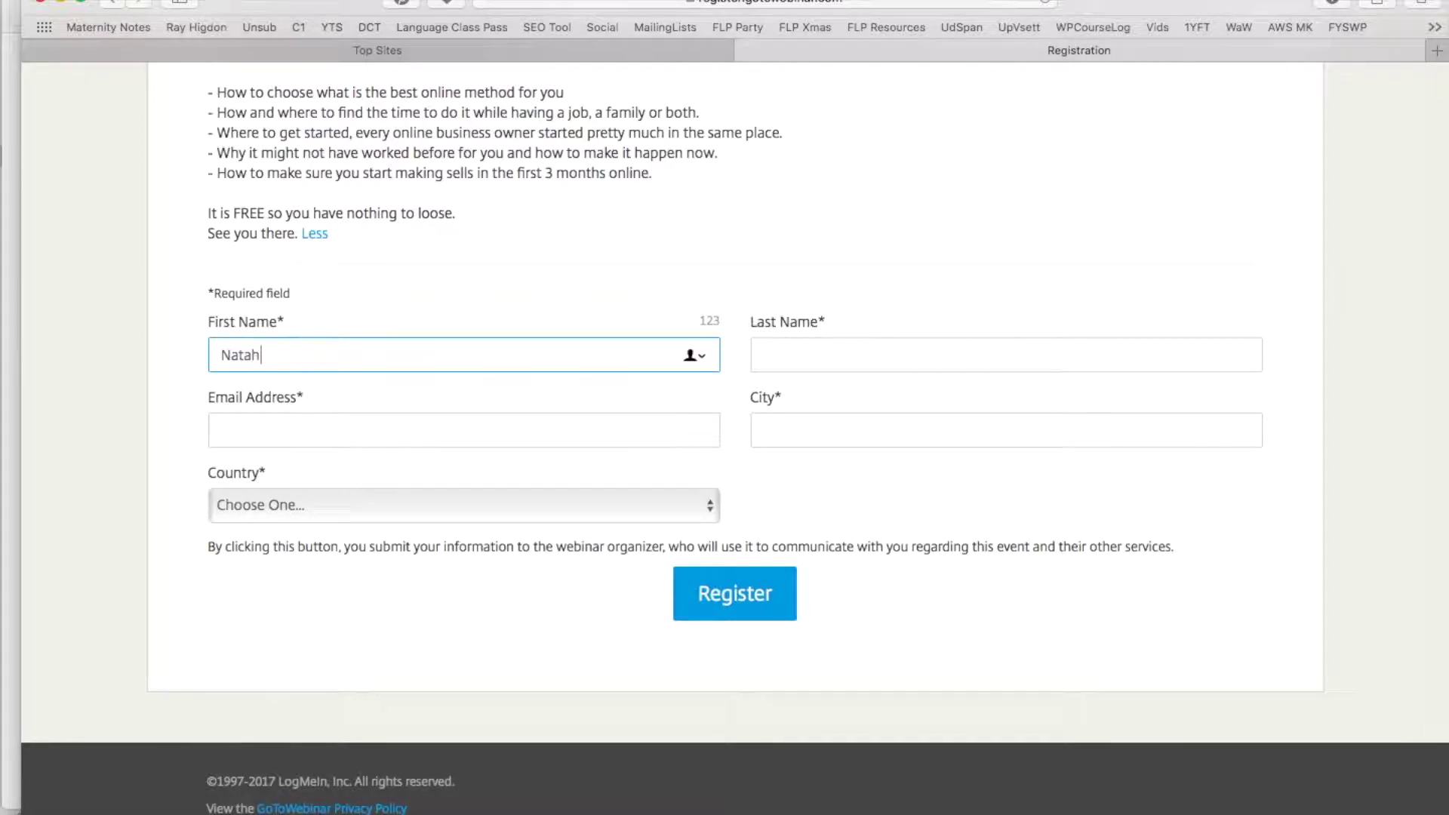
{"action": "key", "text": "Tab"}
{"action": "key", "text": "Tab"}
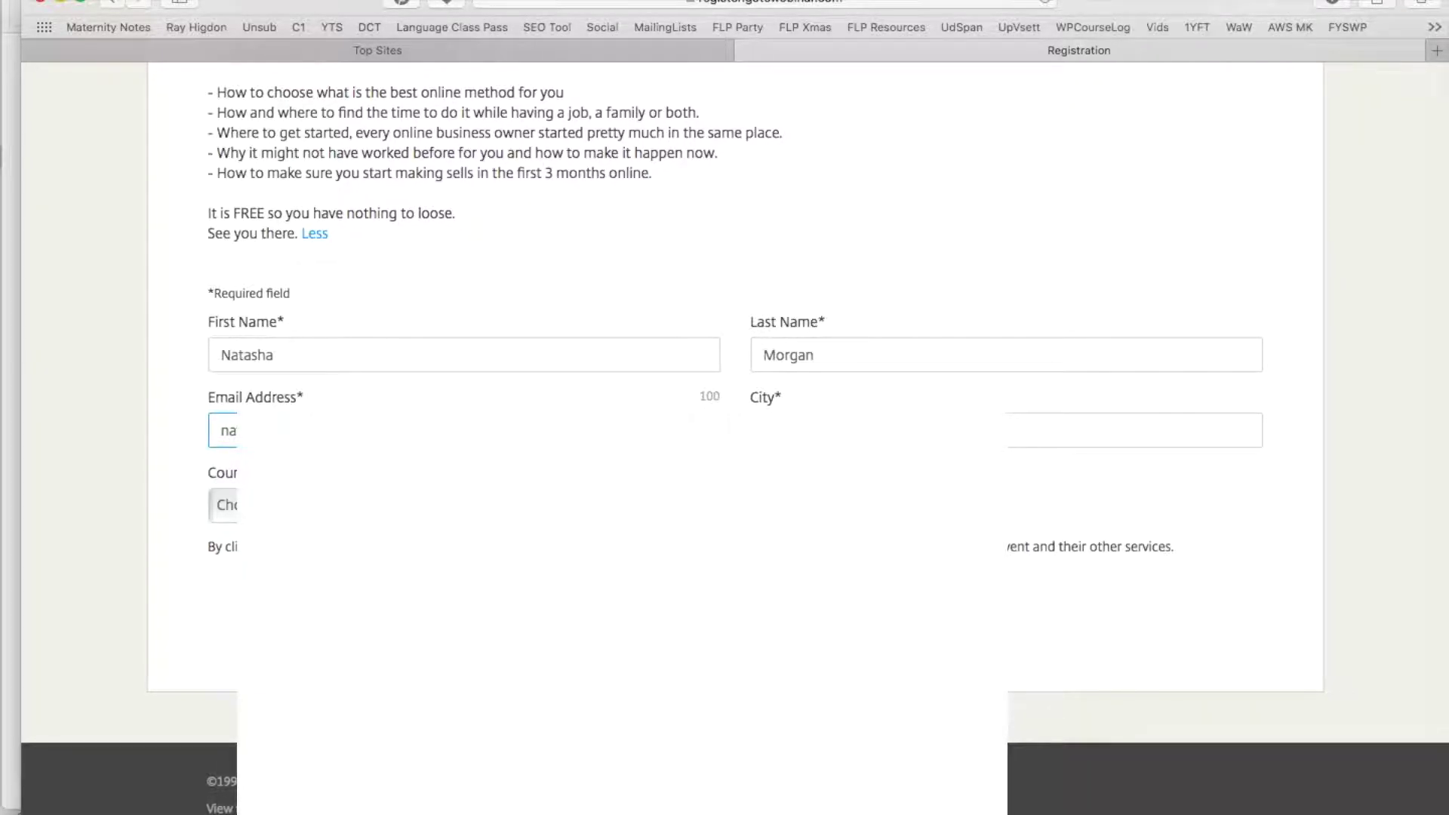
Accept the suggested city, choose United Kingdom as country, and submit the registration
{"action": "key", "text": "Tab"}
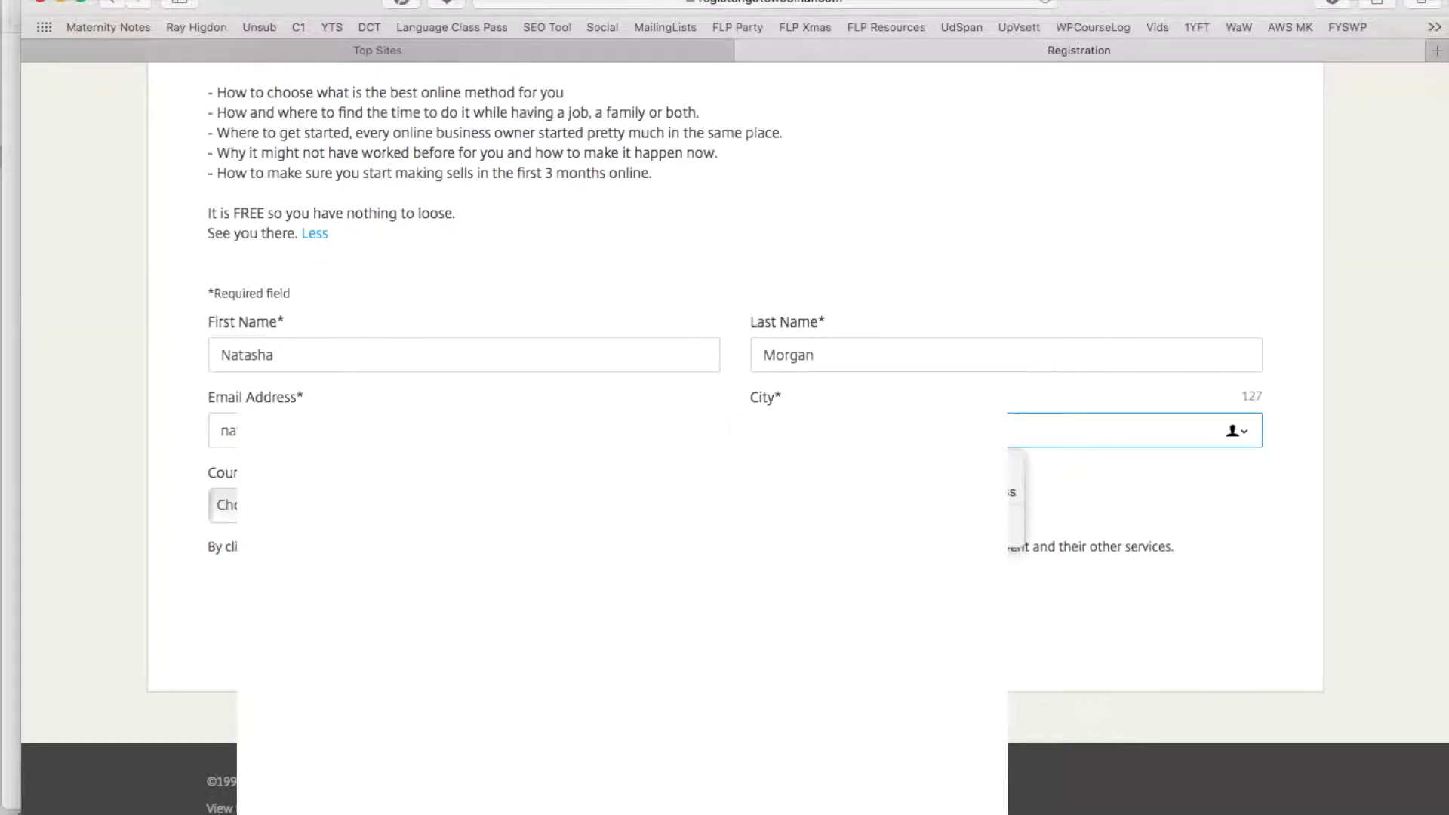
{"action": "key", "text": "Down"}
{"action": "key", "text": "Return"}
{"action": "key", "text": "Tab"}
{"action": "left_click", "coordinate": [252, 507]}
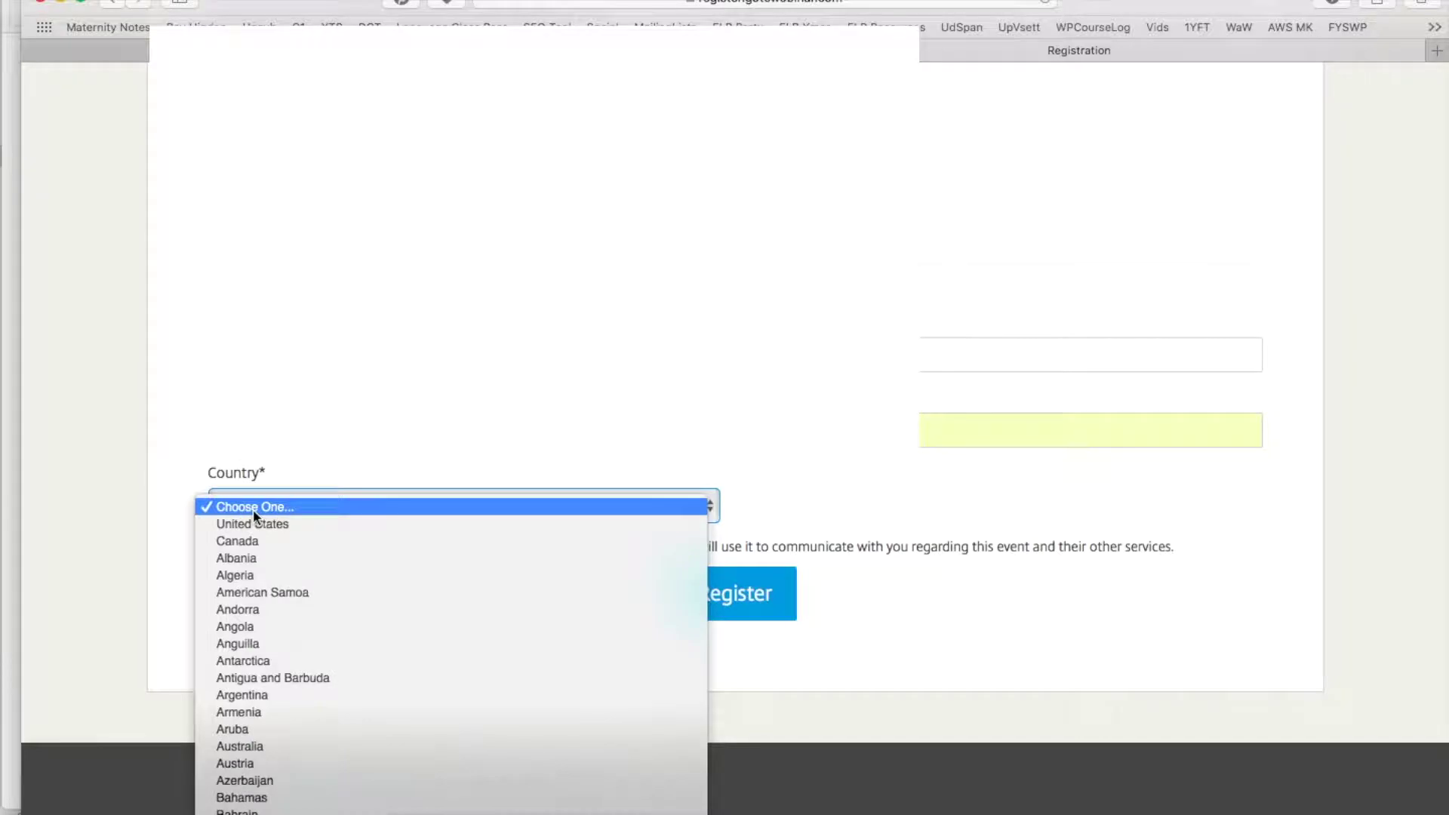
{"action": "scroll", "coordinate": [261, 599], "scroll_direction": "down", "scroll_amount": 20}
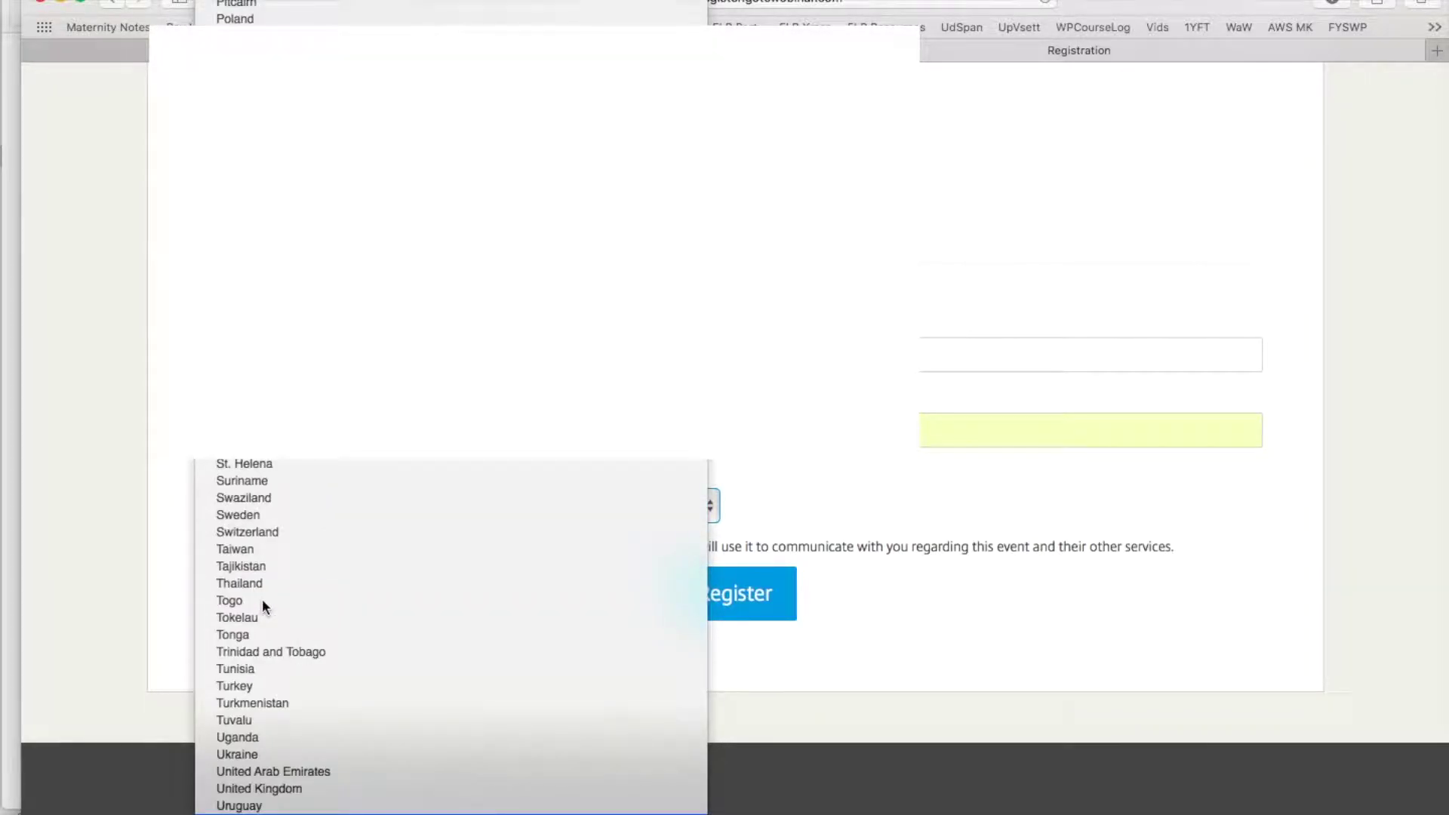
{"action": "left_click", "coordinate": [281, 788]}
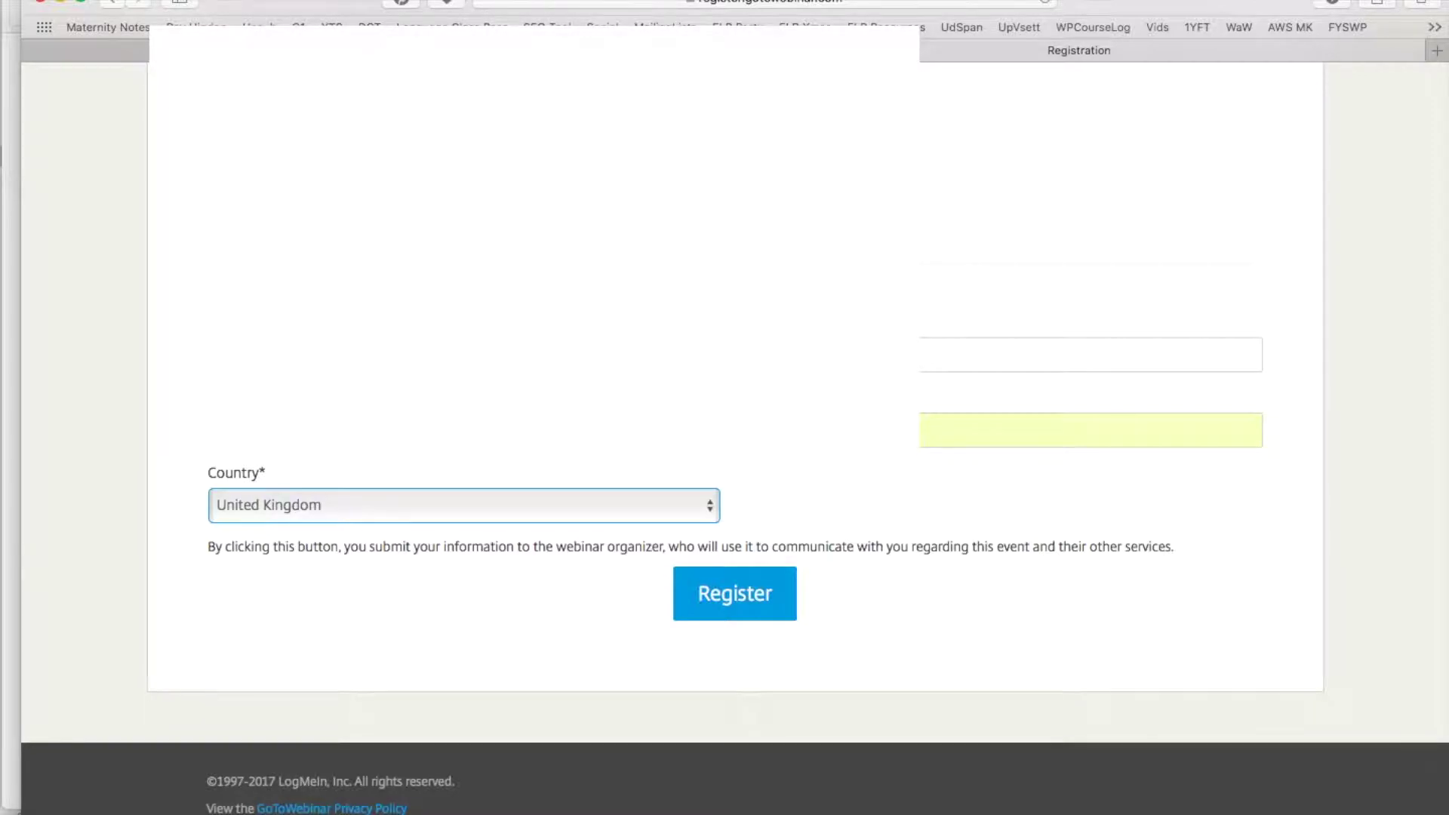
{"action": "left_click", "coordinate": [767, 596]}
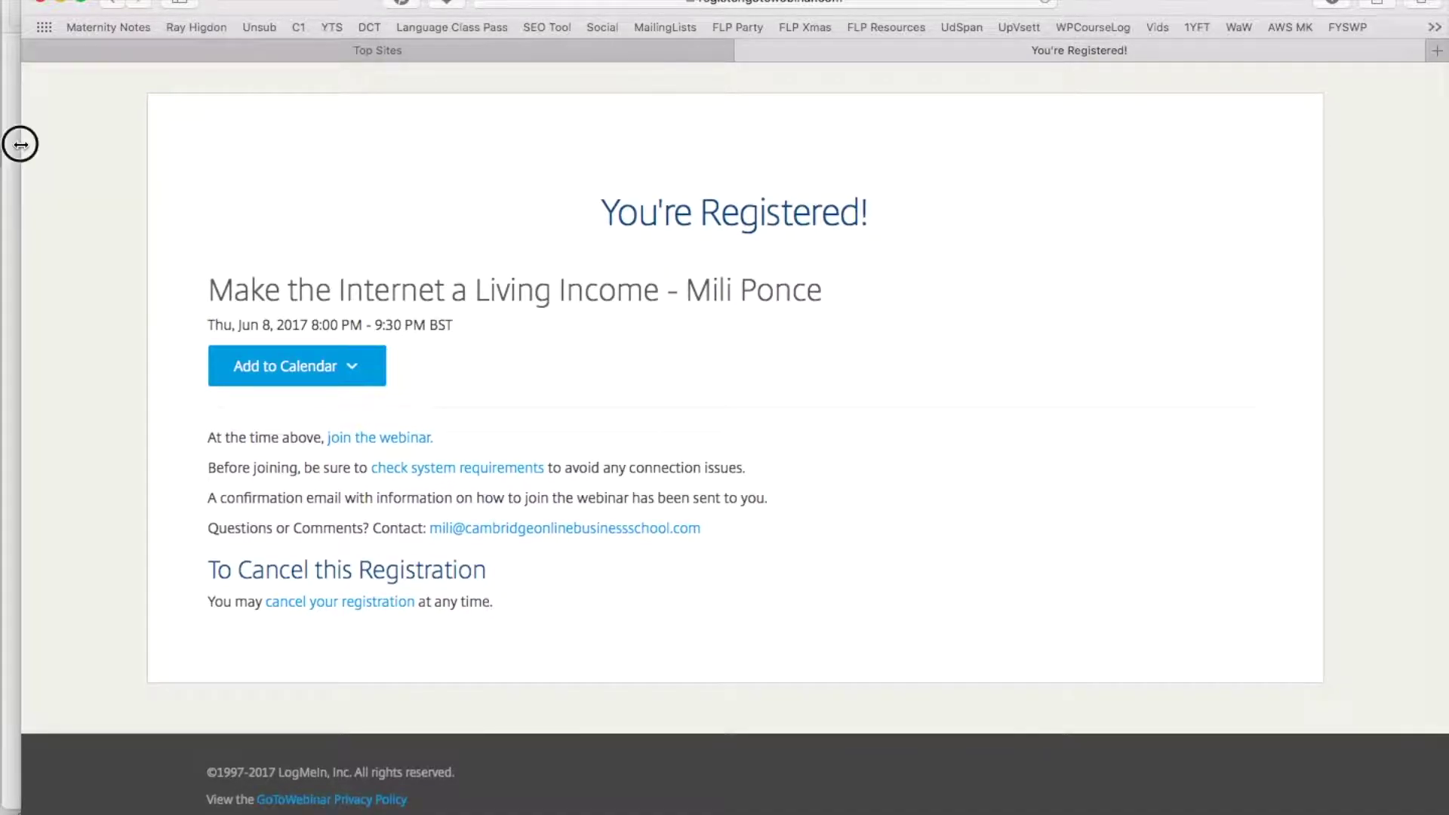
Widen the browser to the left edge and list the Add to Calendar options
{"action": "left_click_drag", "start_coordinate": [20, 144], "coordinate": [3, 144]}
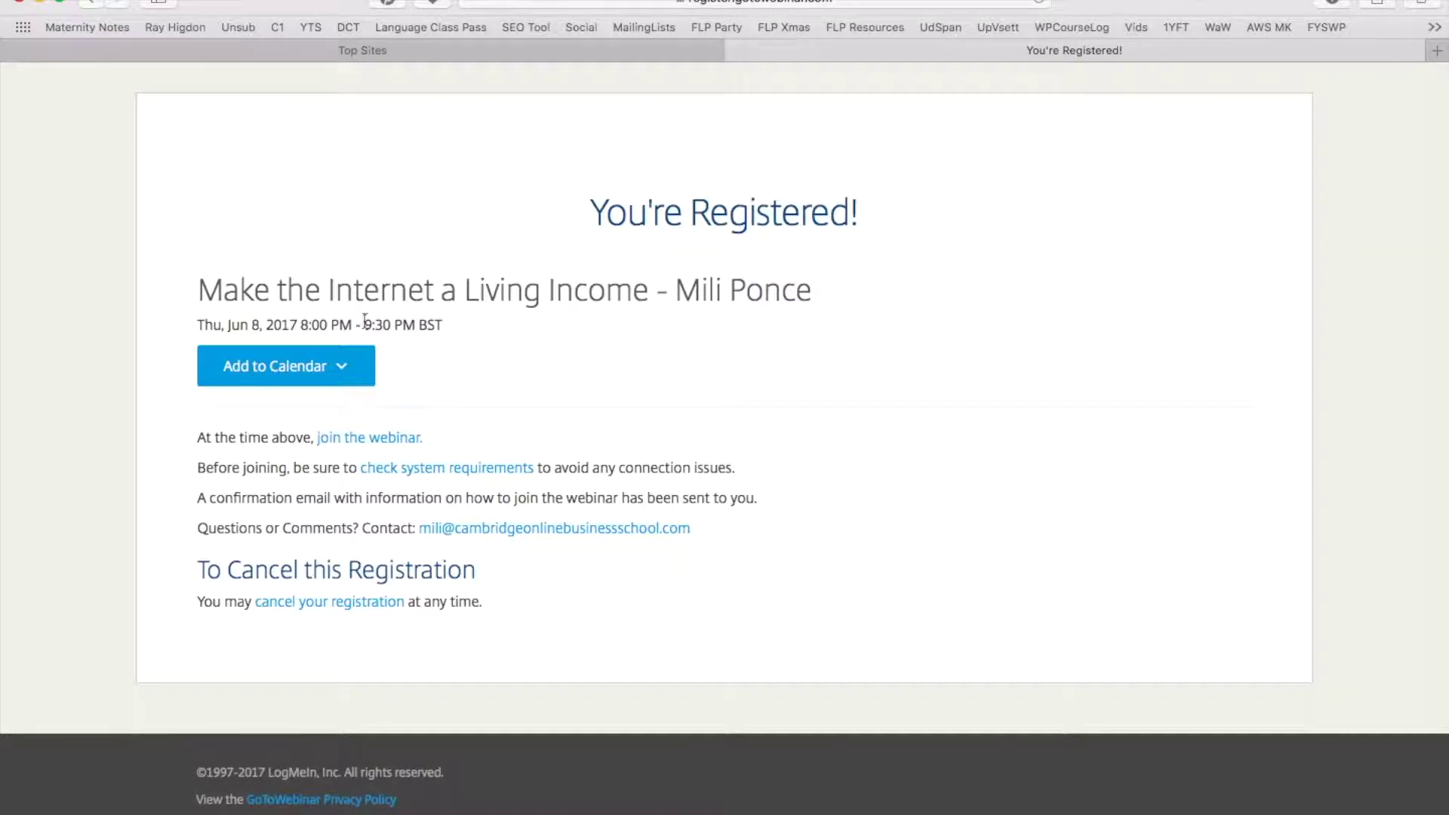
{"action": "left_click", "coordinate": [347, 368]}
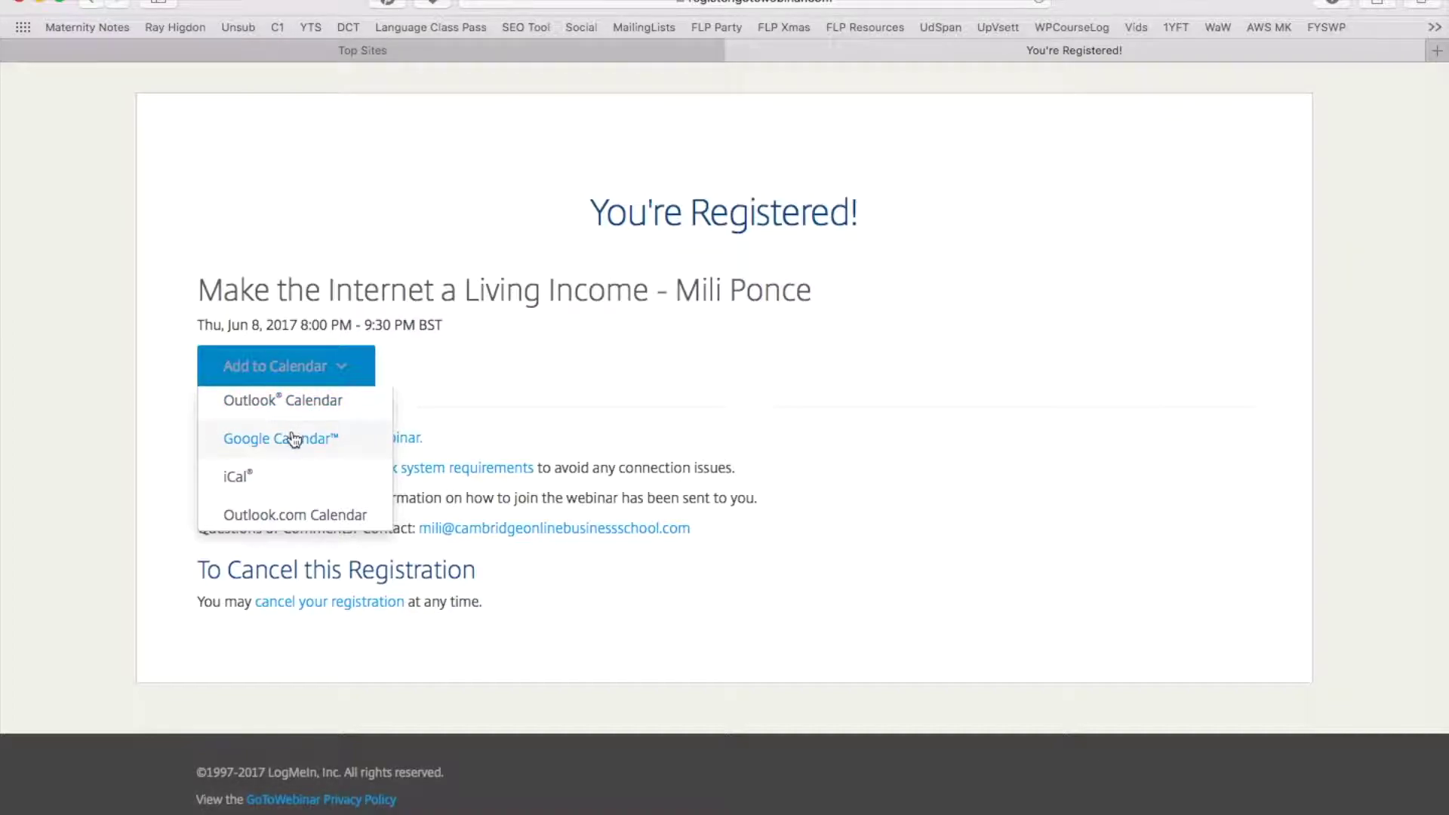
Send the webinar to Google Calendar and review the 8/6/2017, 8:00pm–9:30pm event details
{"action": "left_click", "coordinate": [294, 438]}
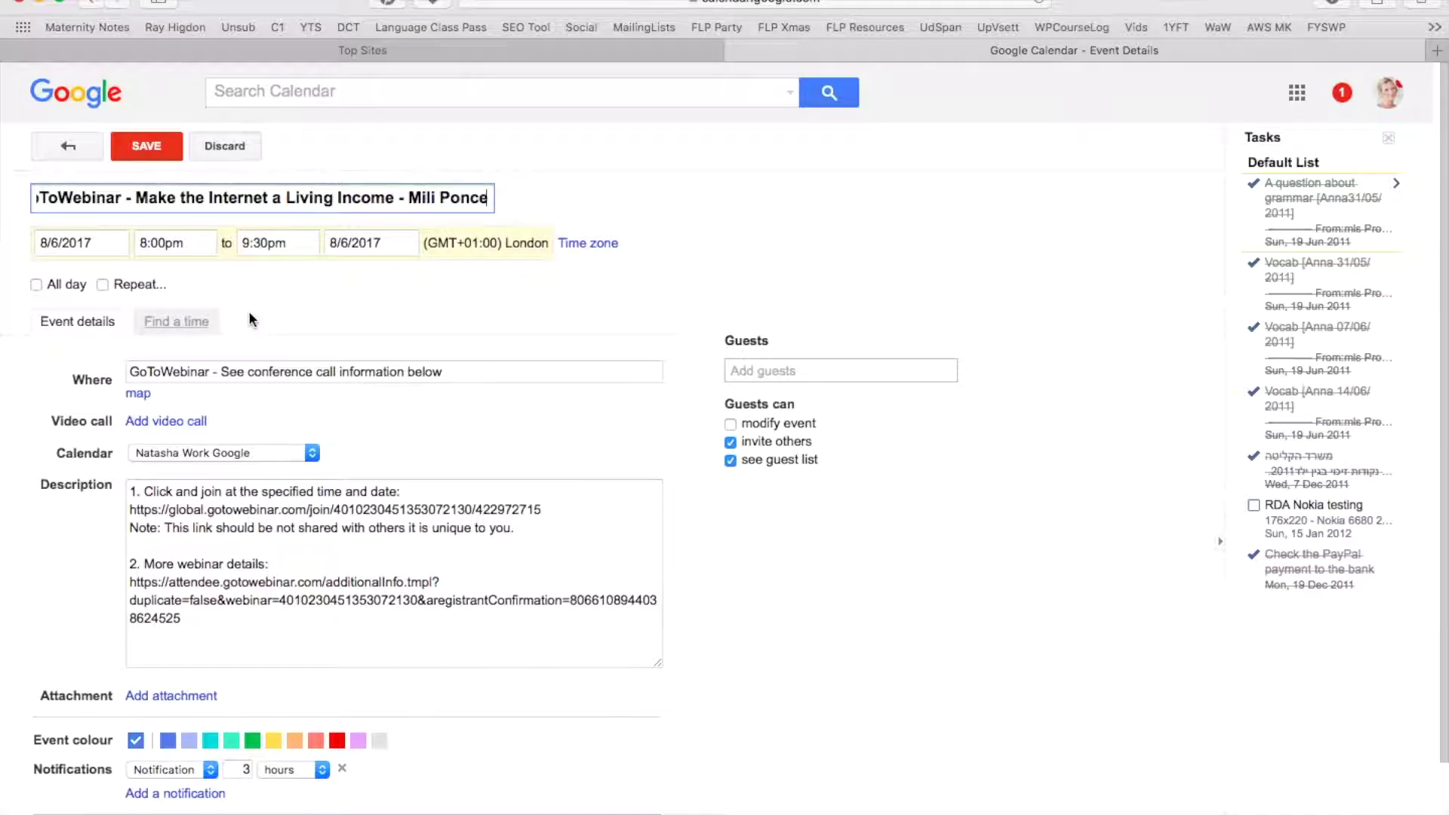
{"action": "scroll", "coordinate": [250, 314], "scroll_direction": "down", "scroll_amount": 3}
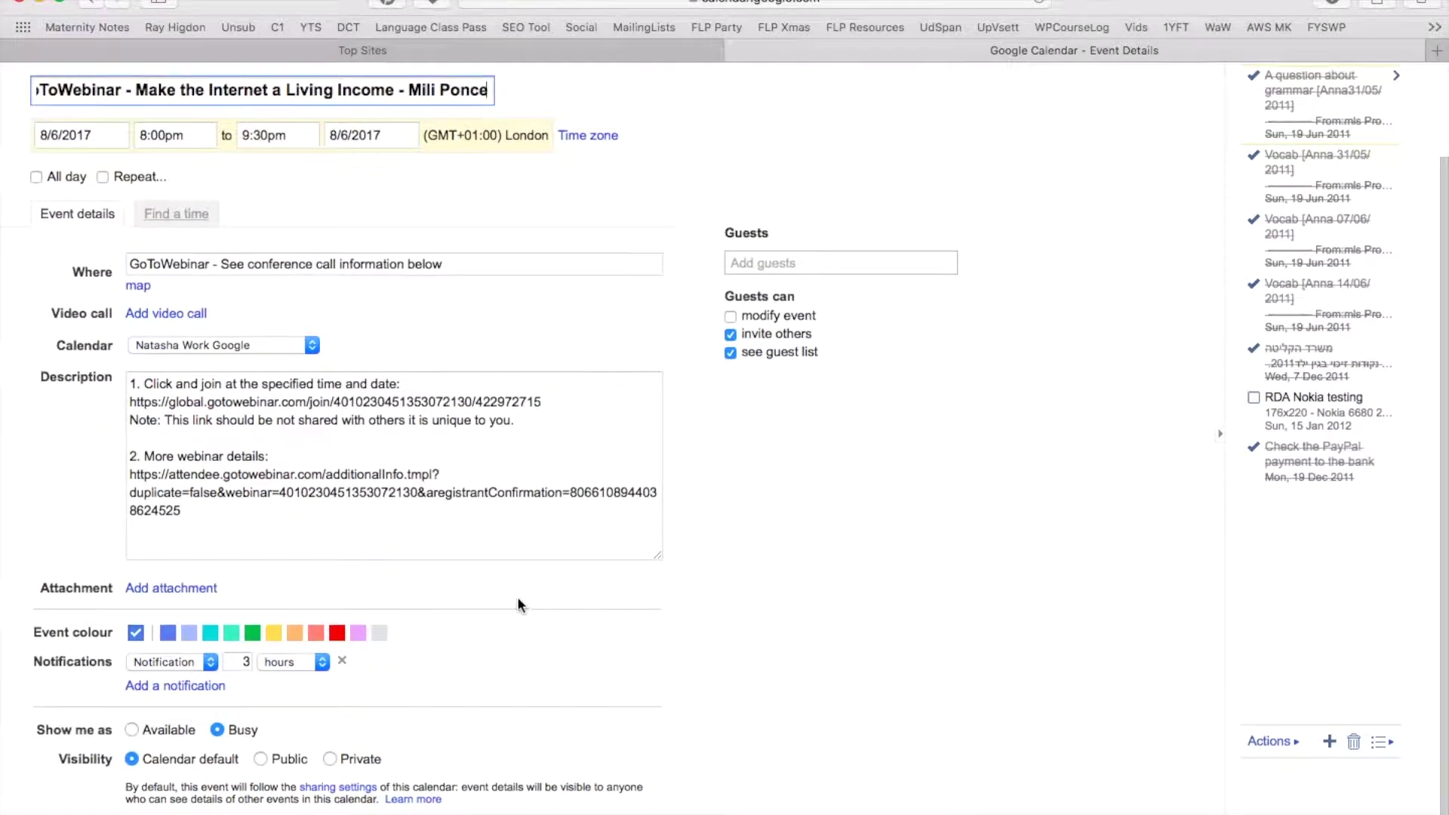
{"action": "scroll", "coordinate": [517, 604], "scroll_direction": "up", "scroll_amount": 3}
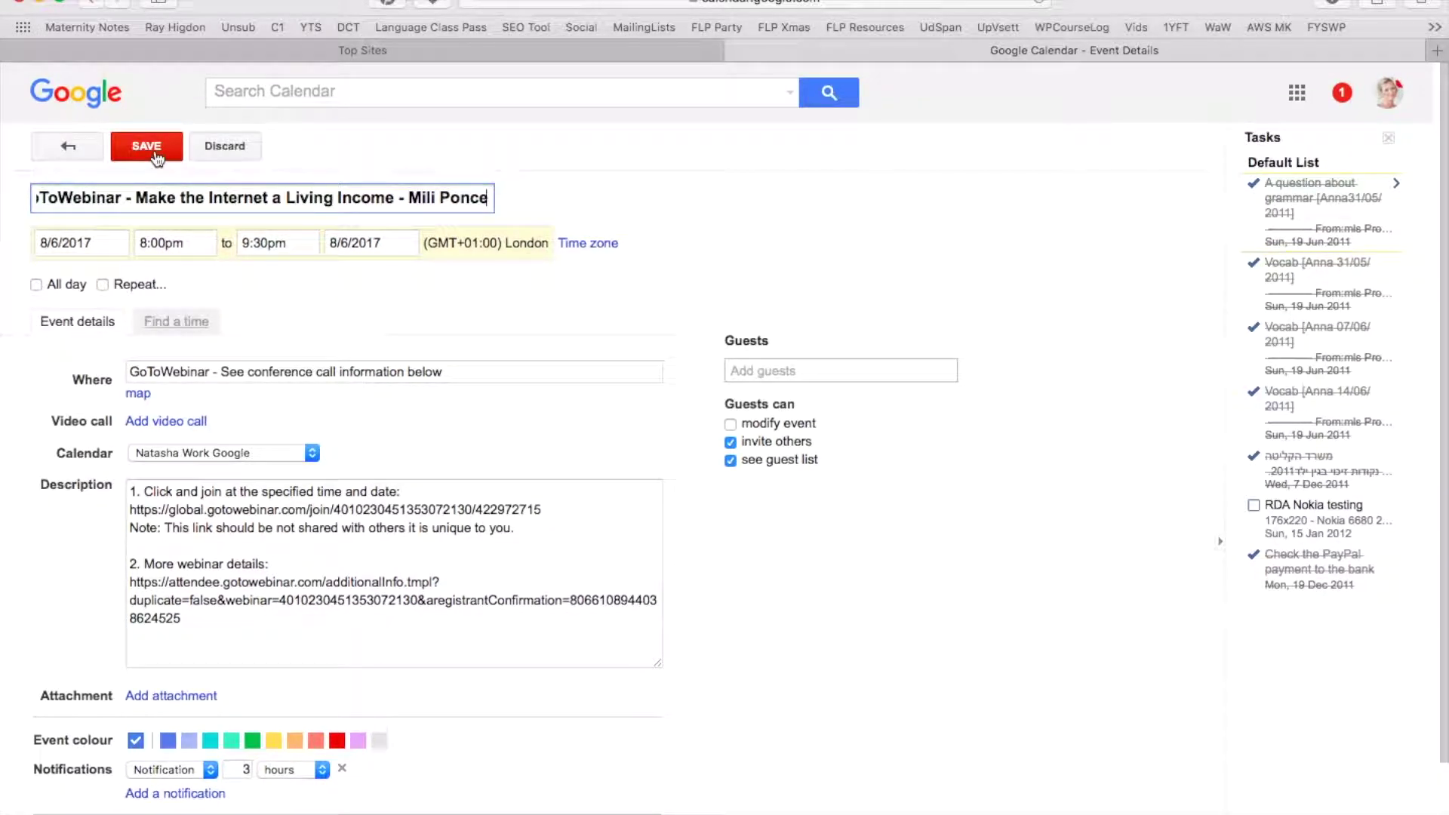
Close the calendar event tab and open the webinar confirmation email from its notification
{"action": "left_click", "coordinate": [734, 51]}
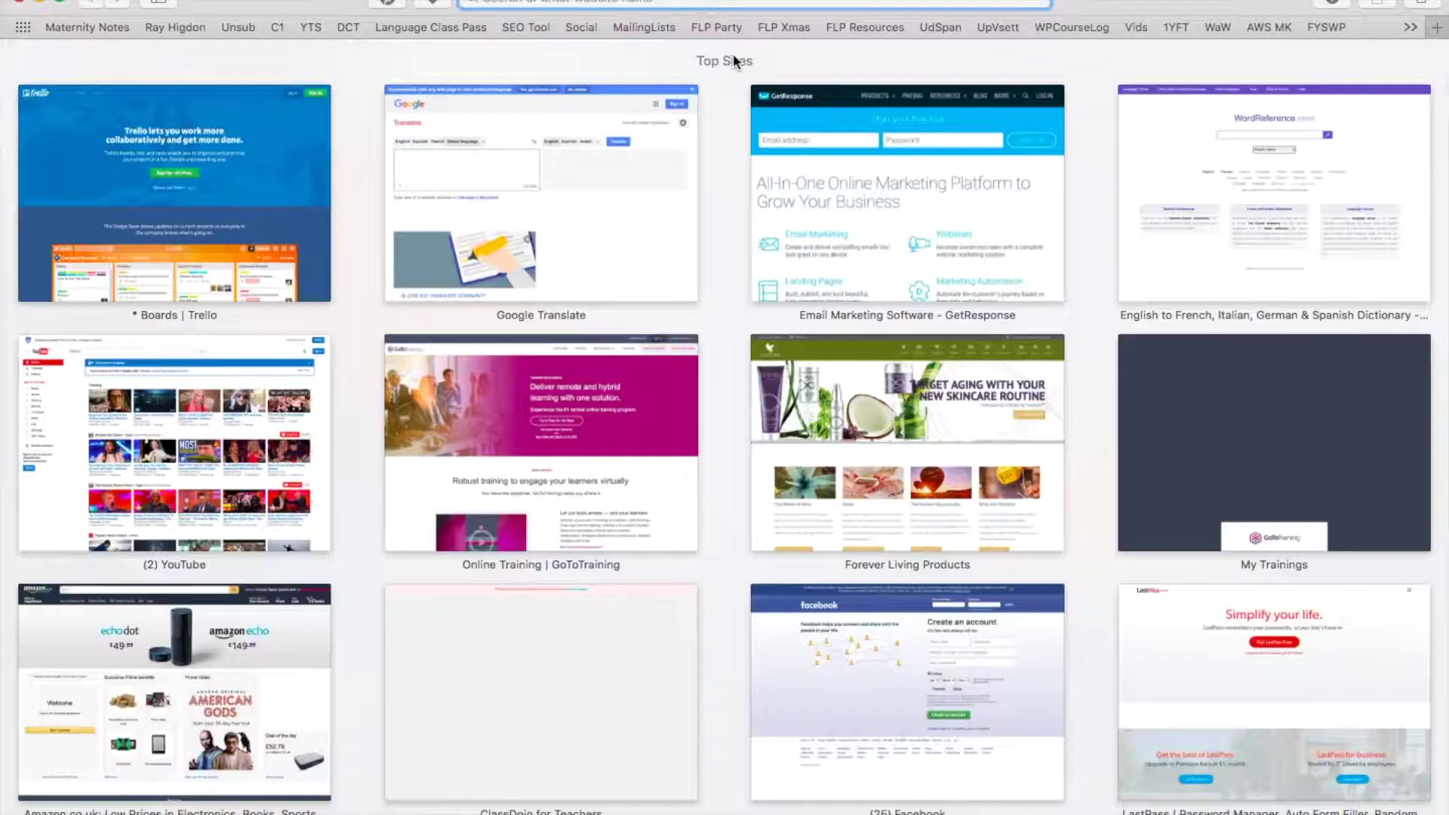
{"action": "key", "text": "super+Tab"}
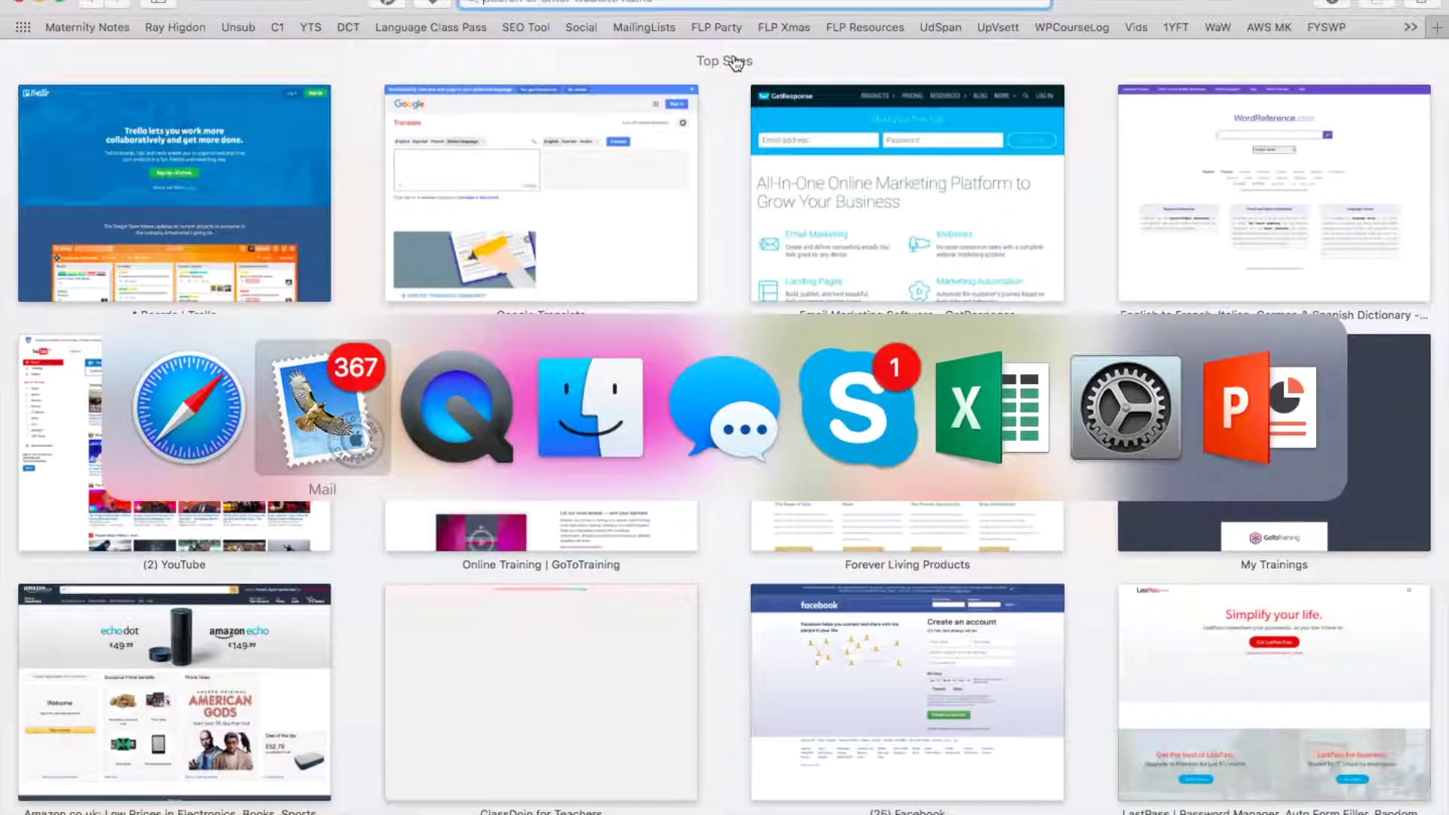
{"action": "key", "text": "super+Tab"}
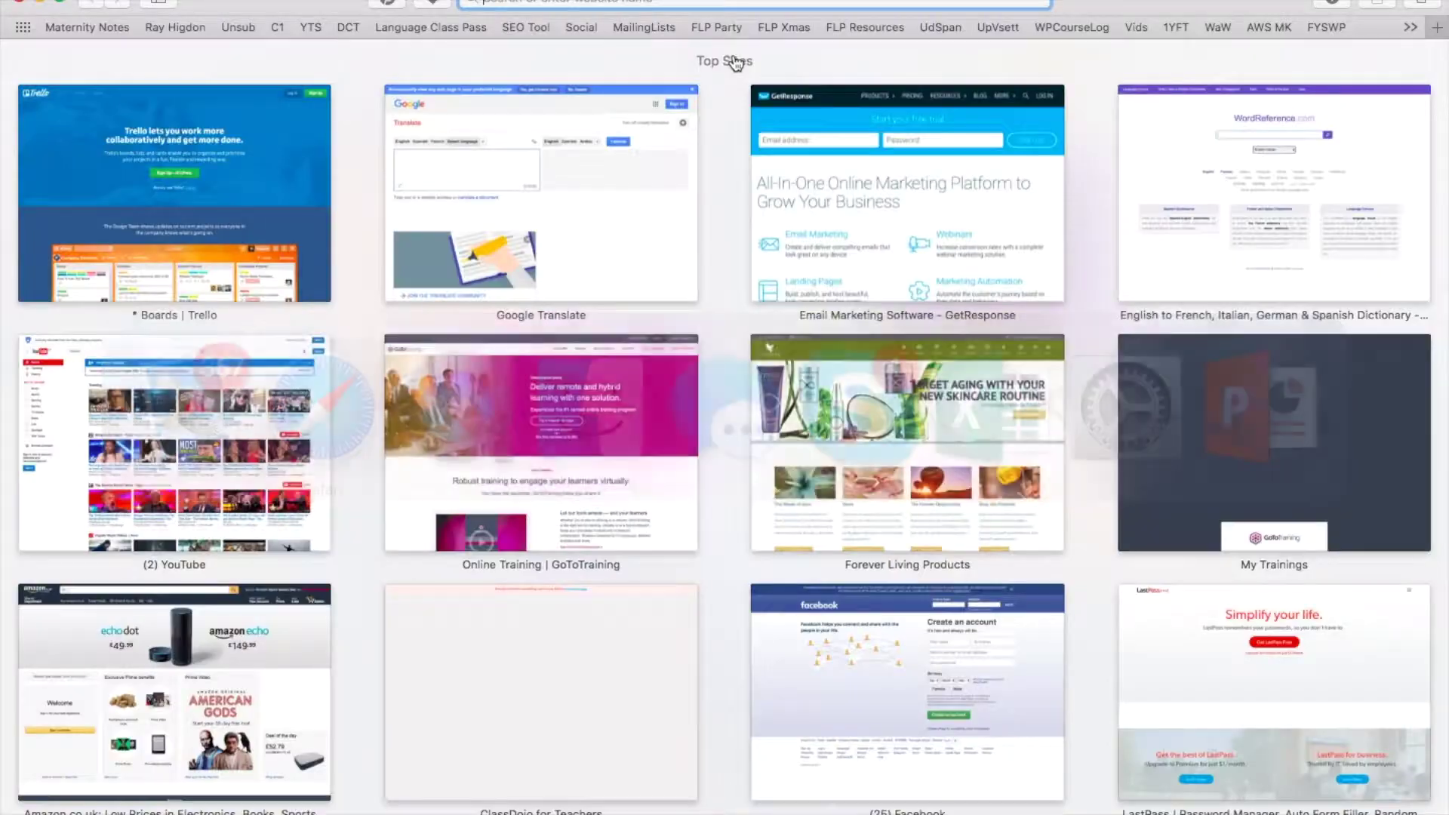
{"action": "left_click", "coordinate": [498, 1]}
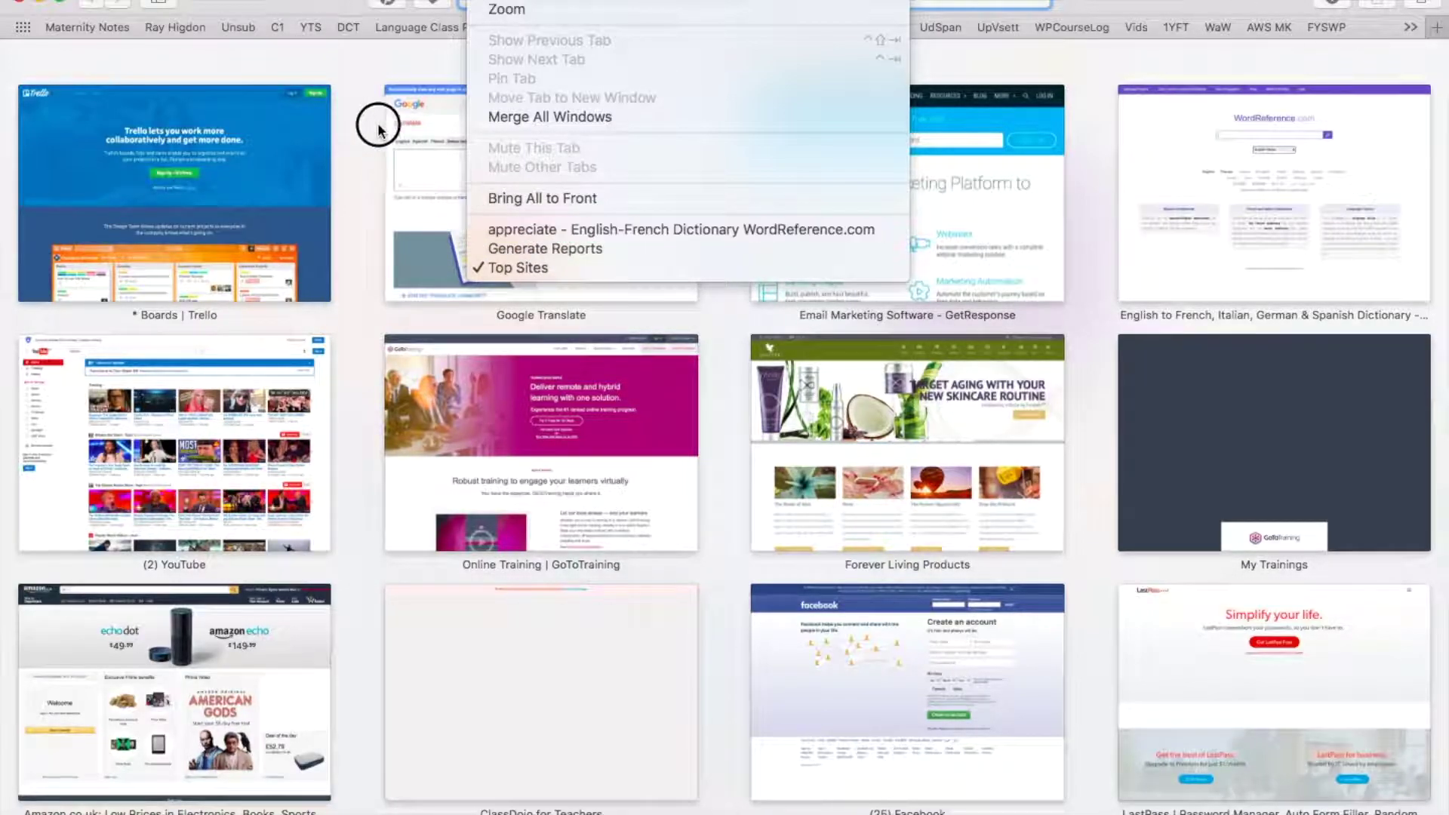
{"action": "left_click", "coordinate": [365, 89]}
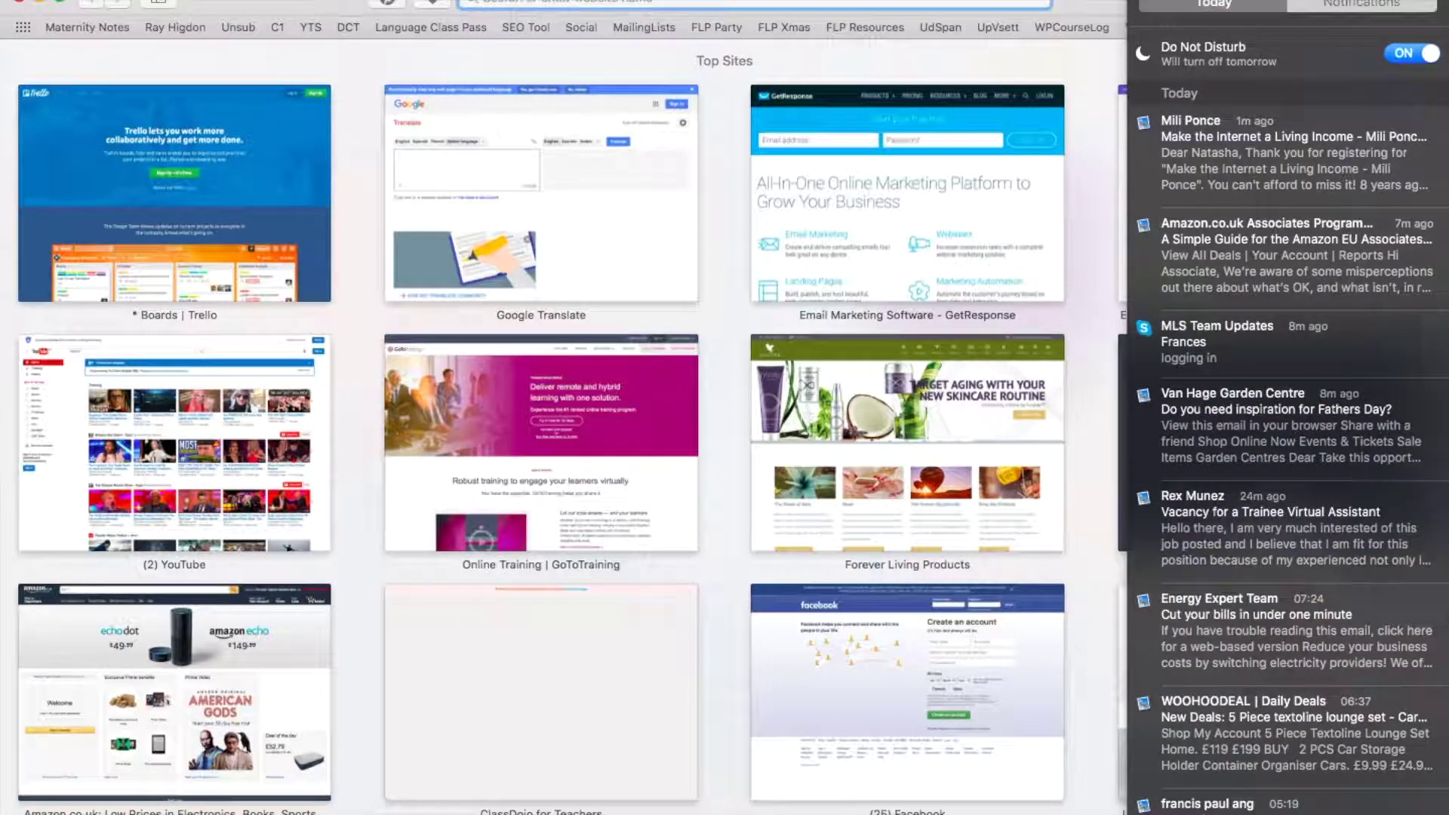
{"action": "left_click", "coordinate": [1289, 179]}
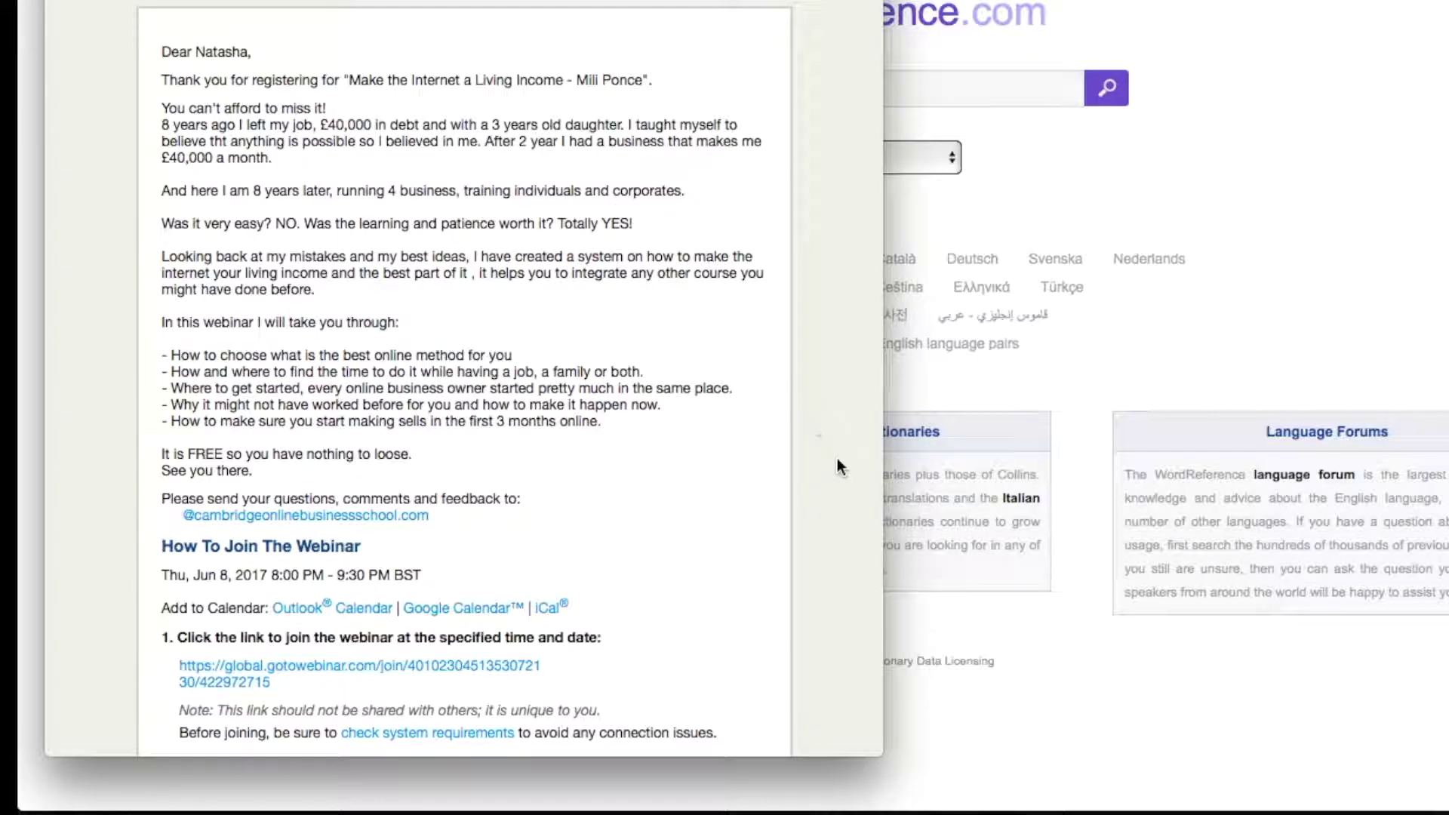
Widen the confirmation email and read its join details, audio options and five-point topic list
{"action": "left_click_drag", "start_coordinate": [883, 677], "coordinate": [1448, 677]}
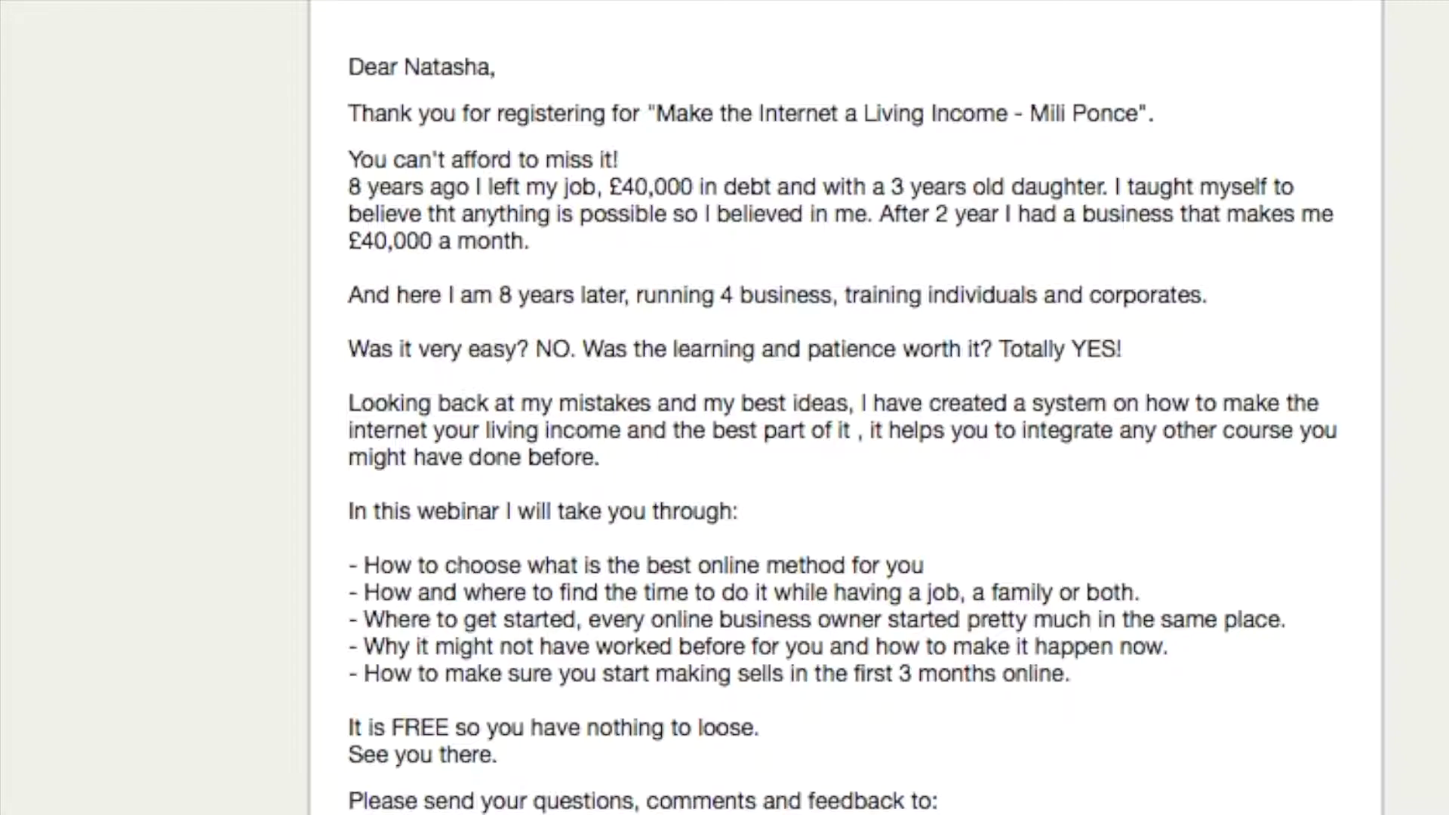
{"action": "scroll", "coordinate": [842, 414], "scroll_direction": "down", "scroll_amount": 2}
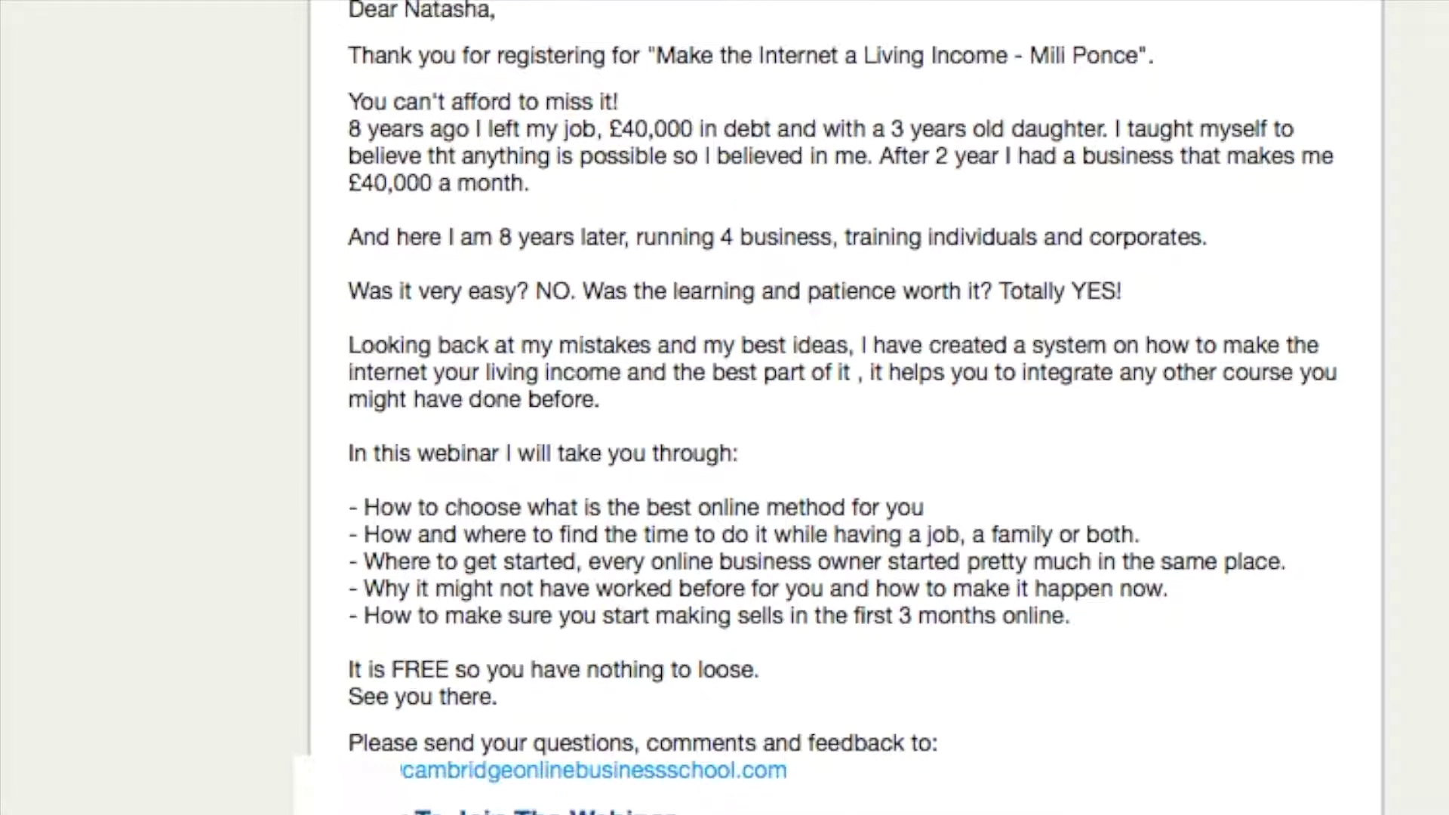
{"action": "scroll", "coordinate": [951, 789], "scroll_direction": "down", "scroll_amount": 10}
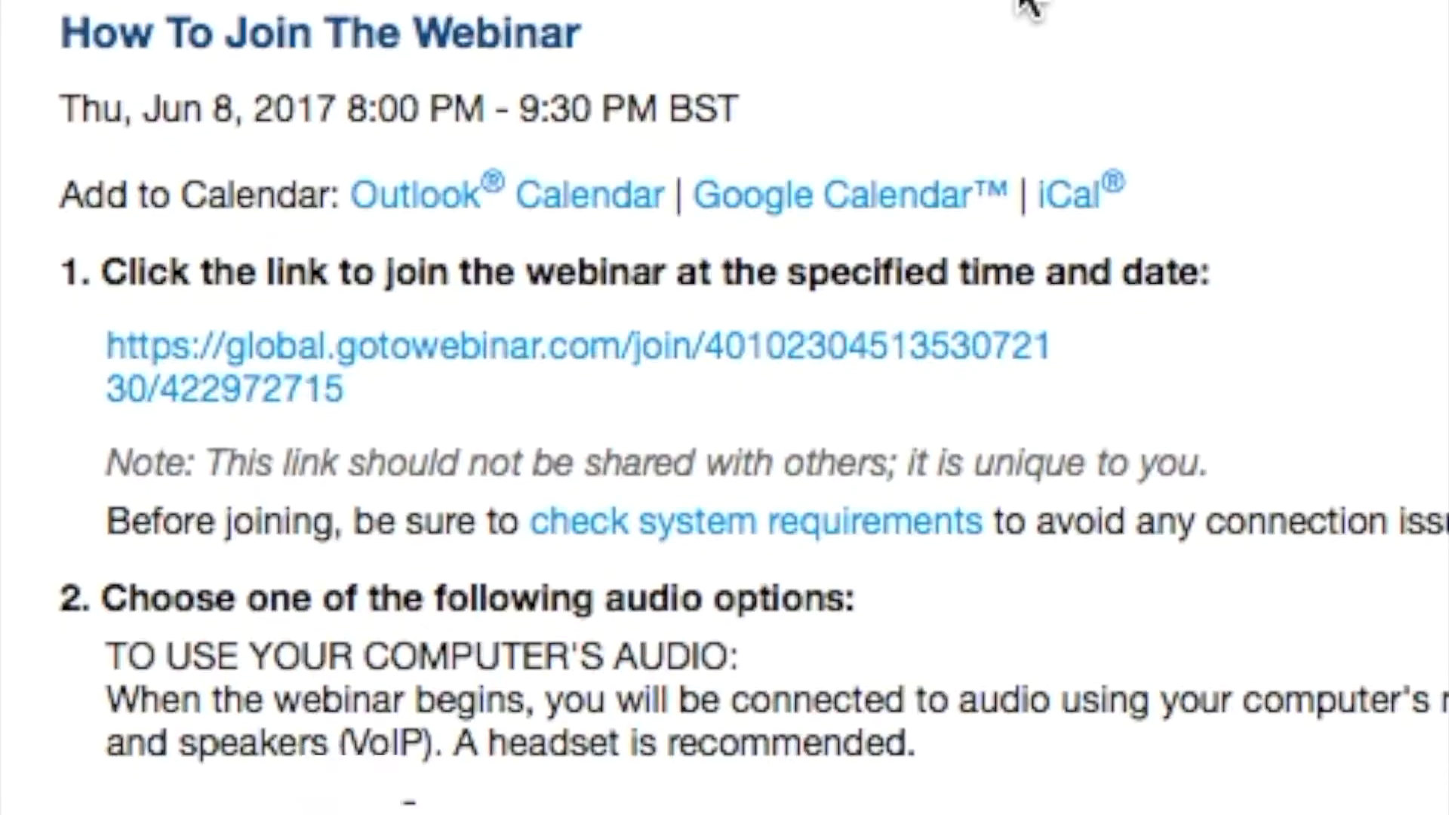
{"action": "scroll", "coordinate": [1028, 5], "scroll_direction": "down", "scroll_amount": 5}
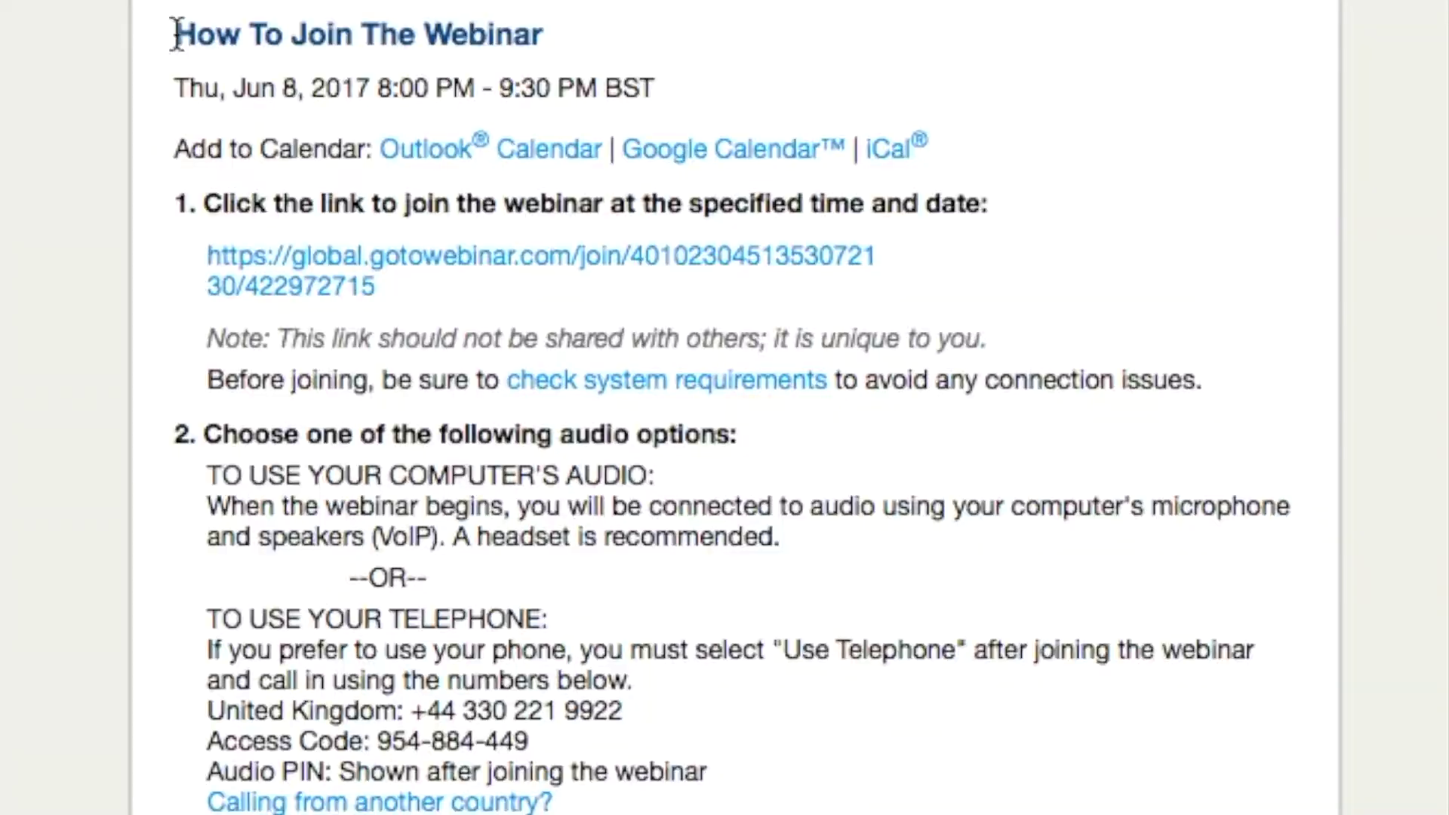
{"action": "mouse_move", "coordinate": [201, 89]}
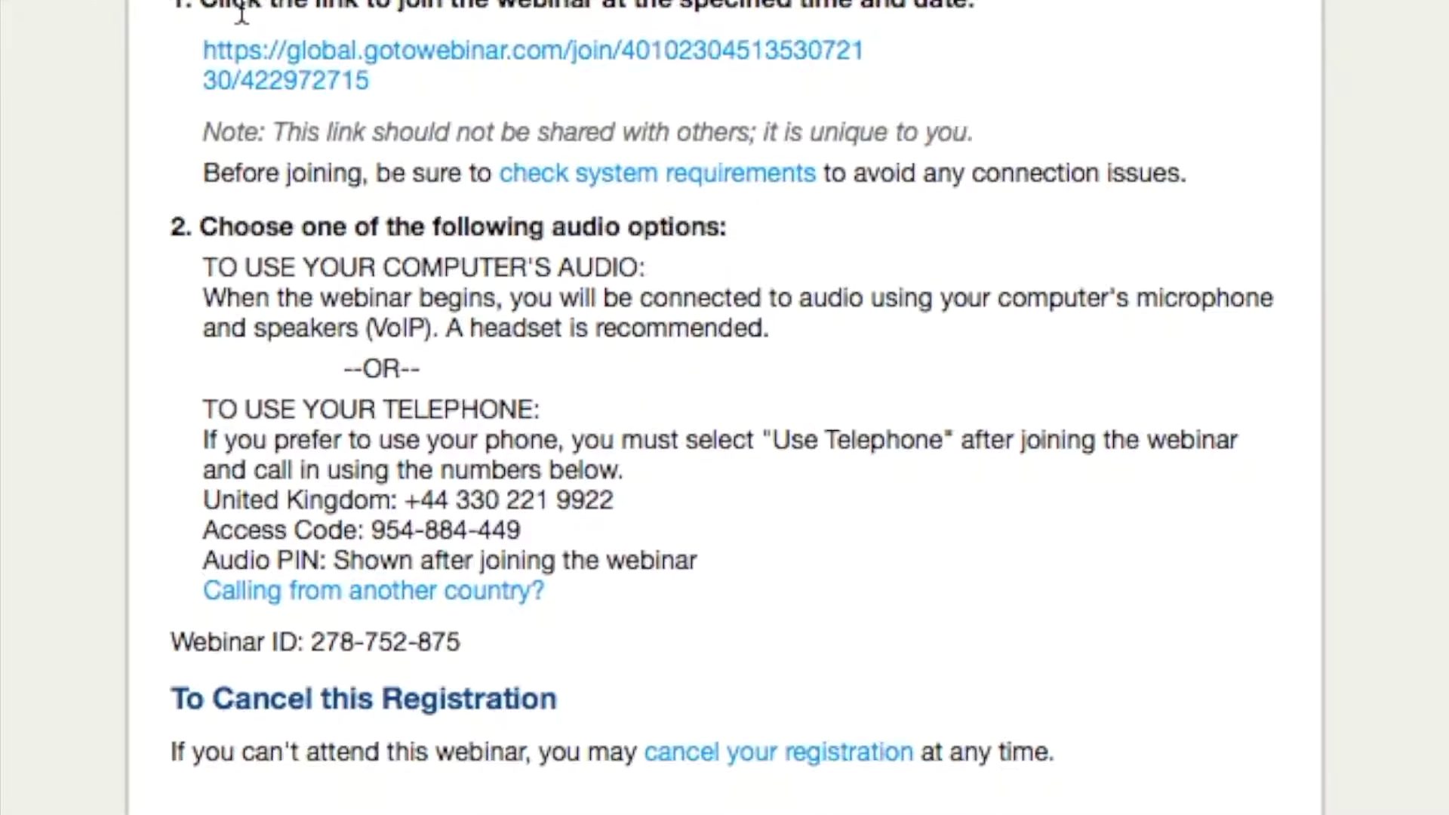
{"action": "scroll", "coordinate": [298, 191], "scroll_direction": "down", "scroll_amount": 3}
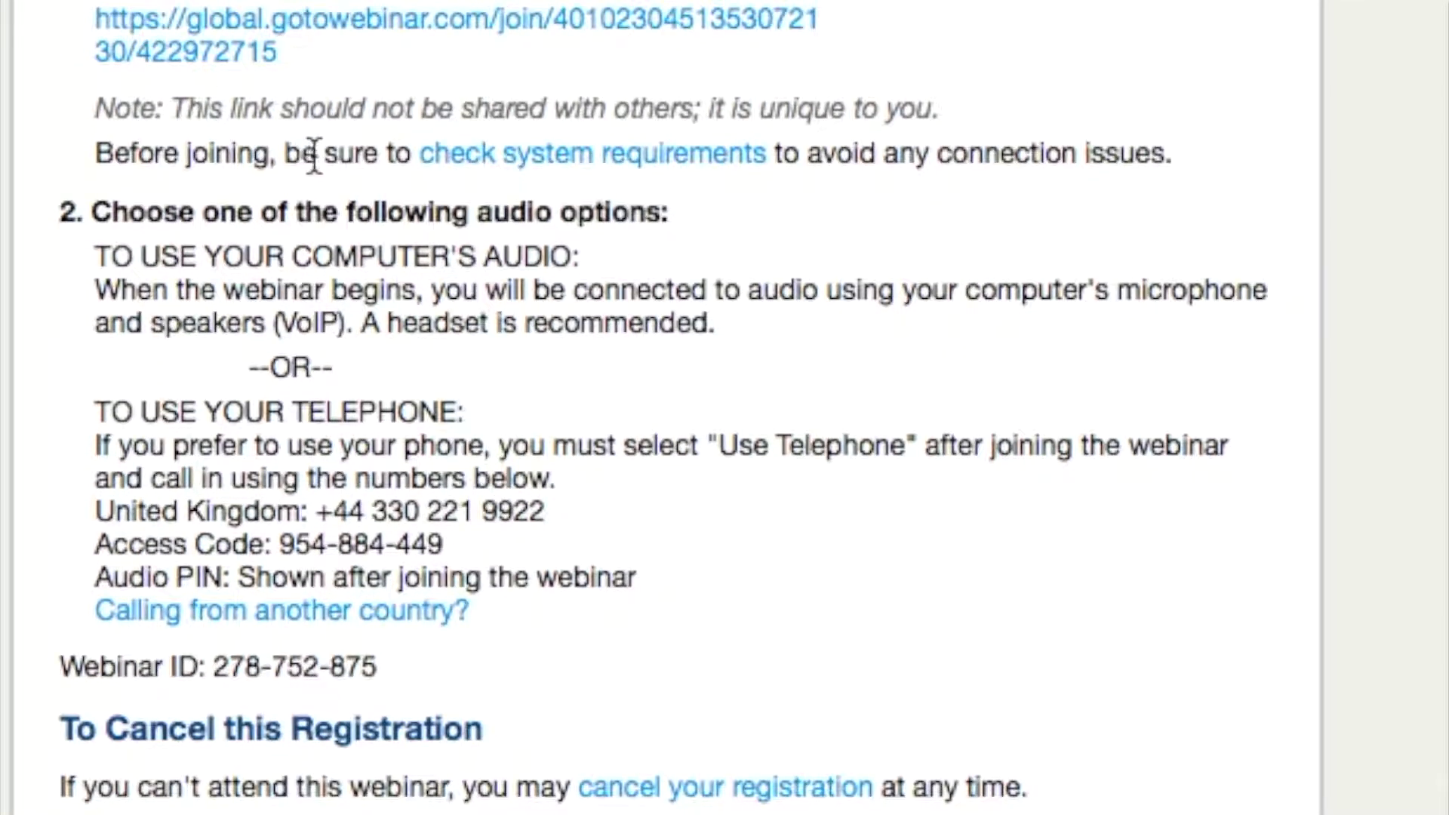
{"action": "mouse_move", "coordinate": [630, 183]}
{"action": "scroll", "coordinate": [739, 336], "scroll_direction": "down", "scroll_amount": 2}
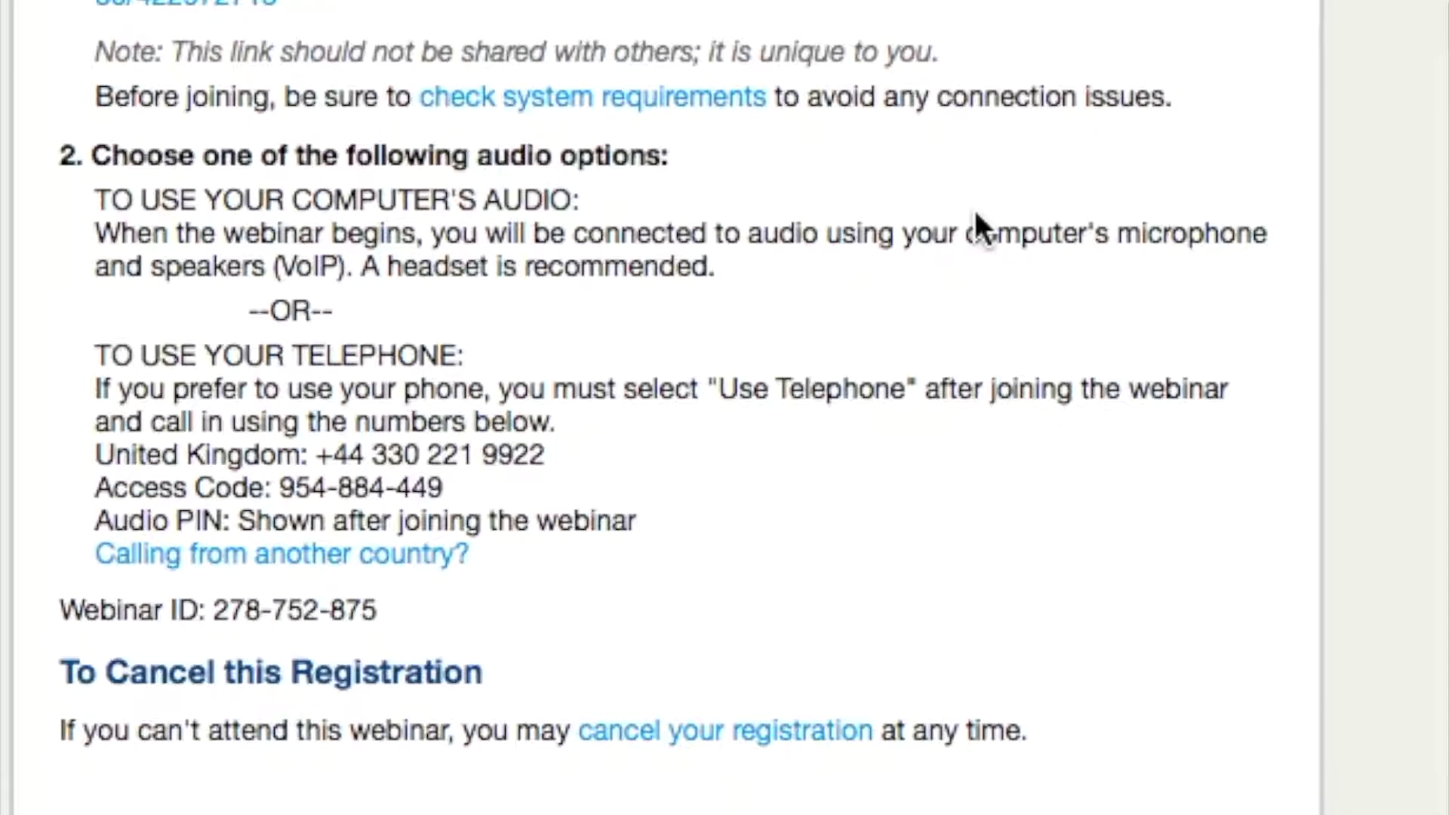
{"action": "scroll", "coordinate": [975, 213], "scroll_direction": "down", "scroll_amount": 3}
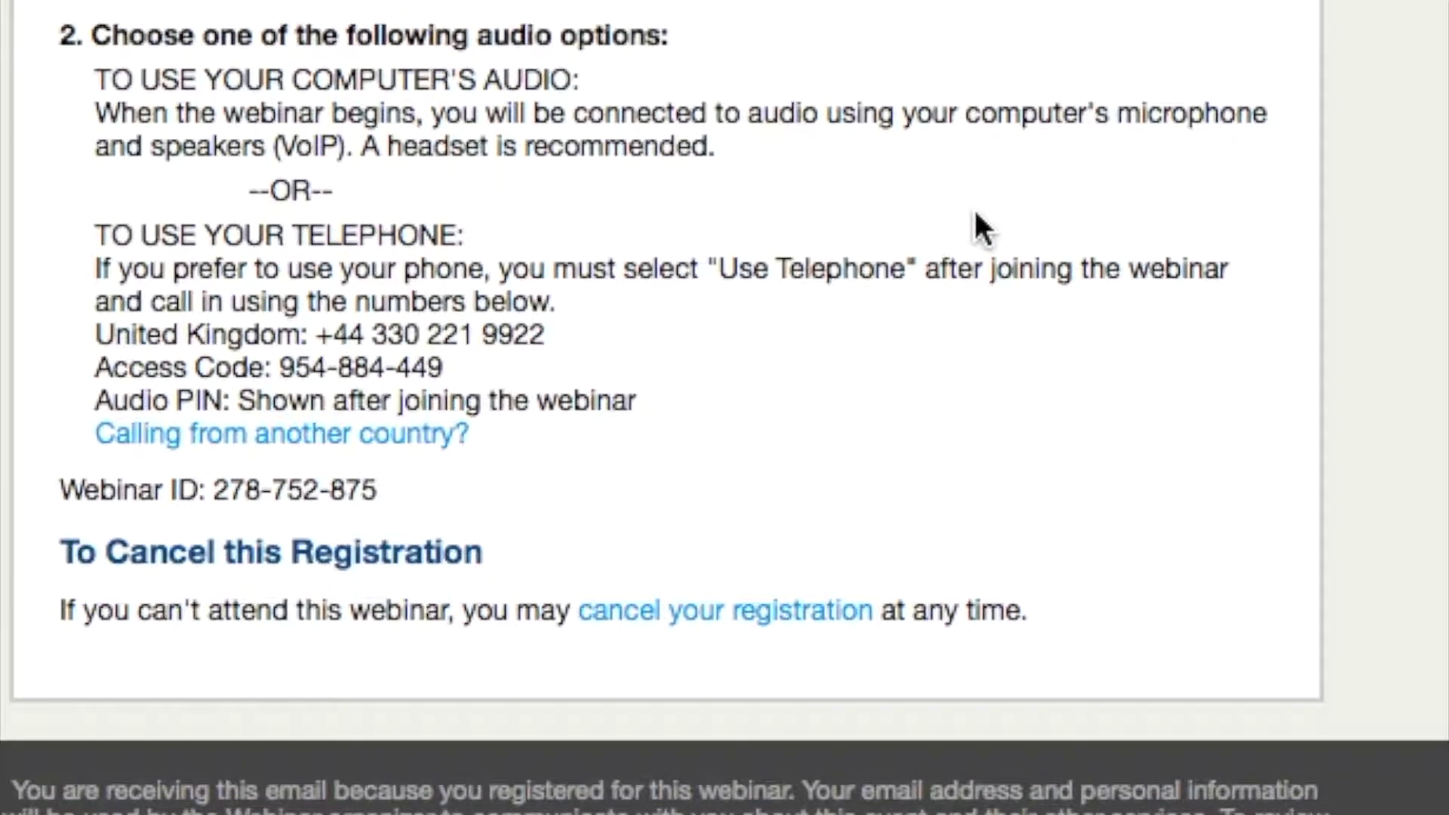
{"action": "scroll", "coordinate": [977, 219], "scroll_direction": "down", "scroll_amount": 1}
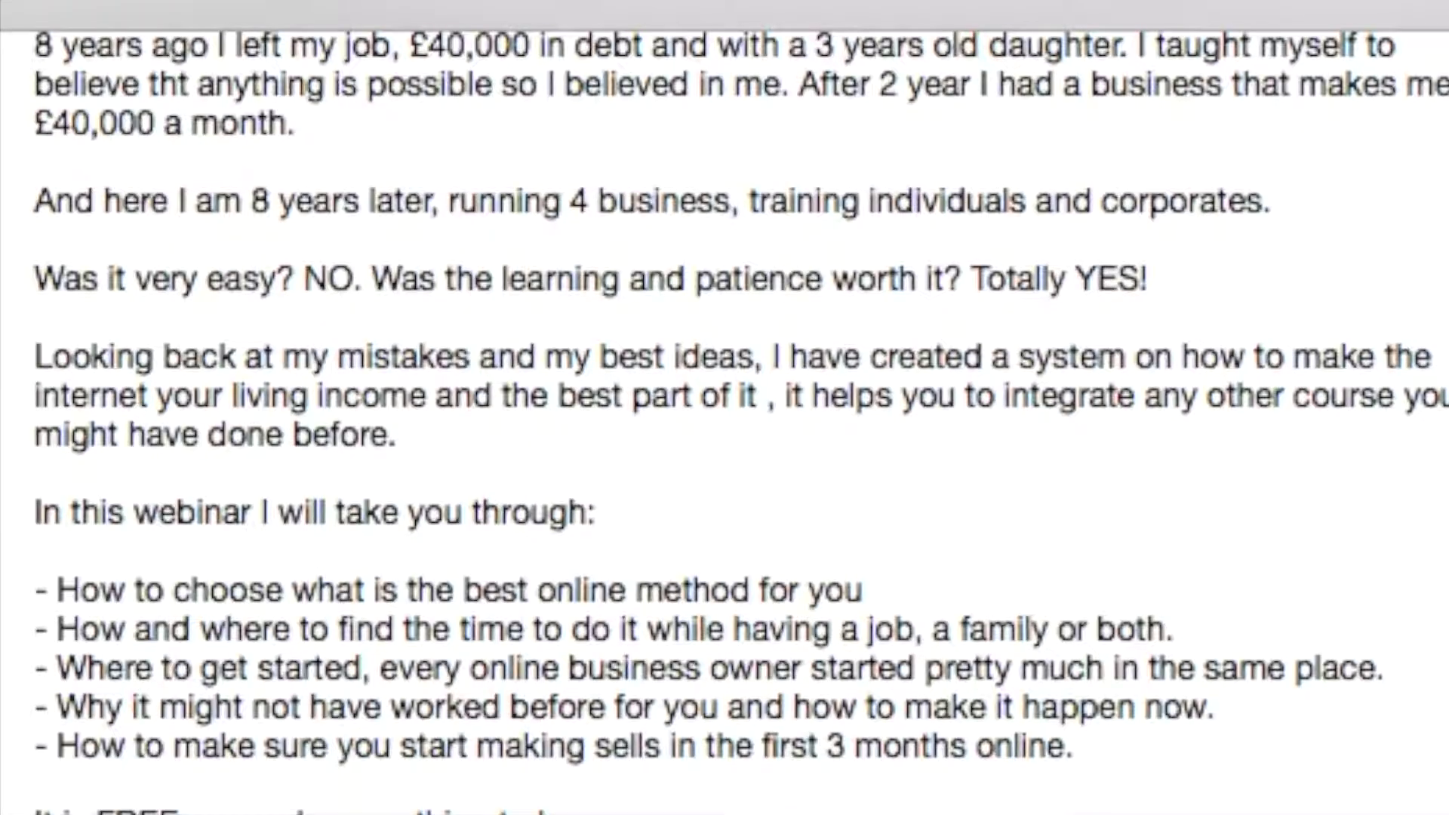
{"action": "scroll", "coordinate": [724, 419], "scroll_direction": "down", "scroll_amount": 3}
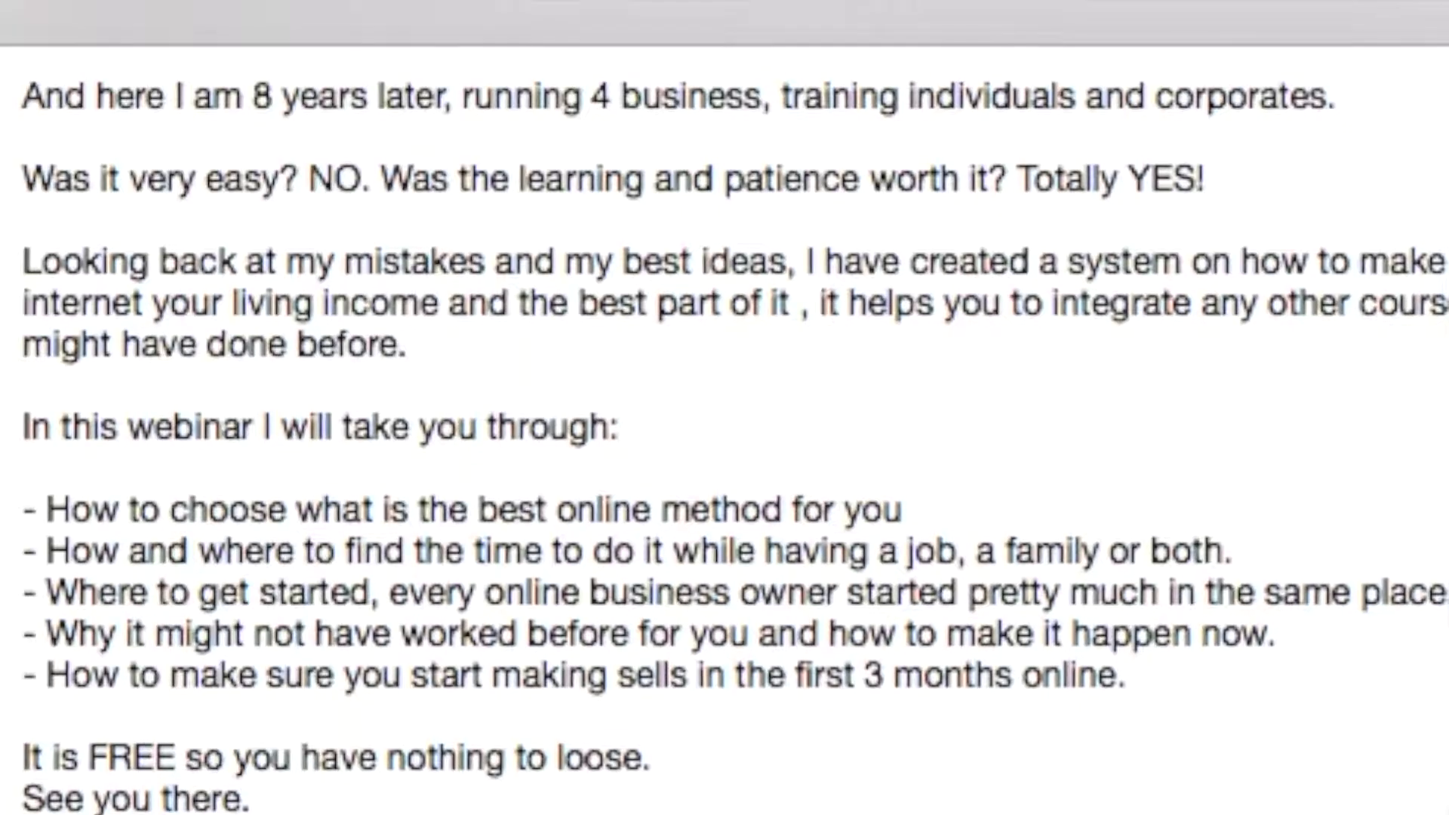
{"action": "scroll", "coordinate": [724, 453], "scroll_direction": "down", "scroll_amount": 2}
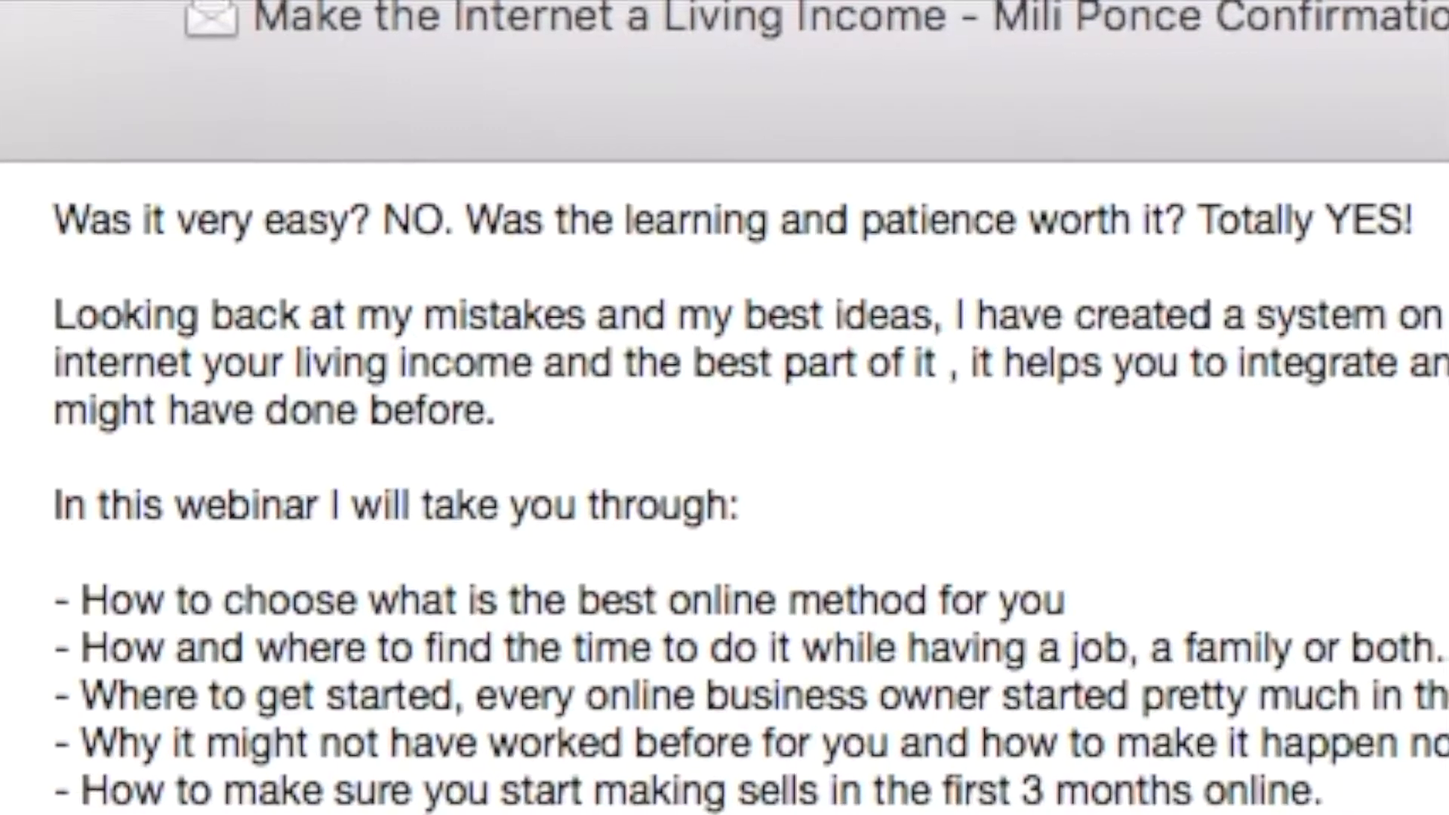
{"action": "scroll", "coordinate": [724, 483], "scroll_direction": "down", "scroll_amount": 3}
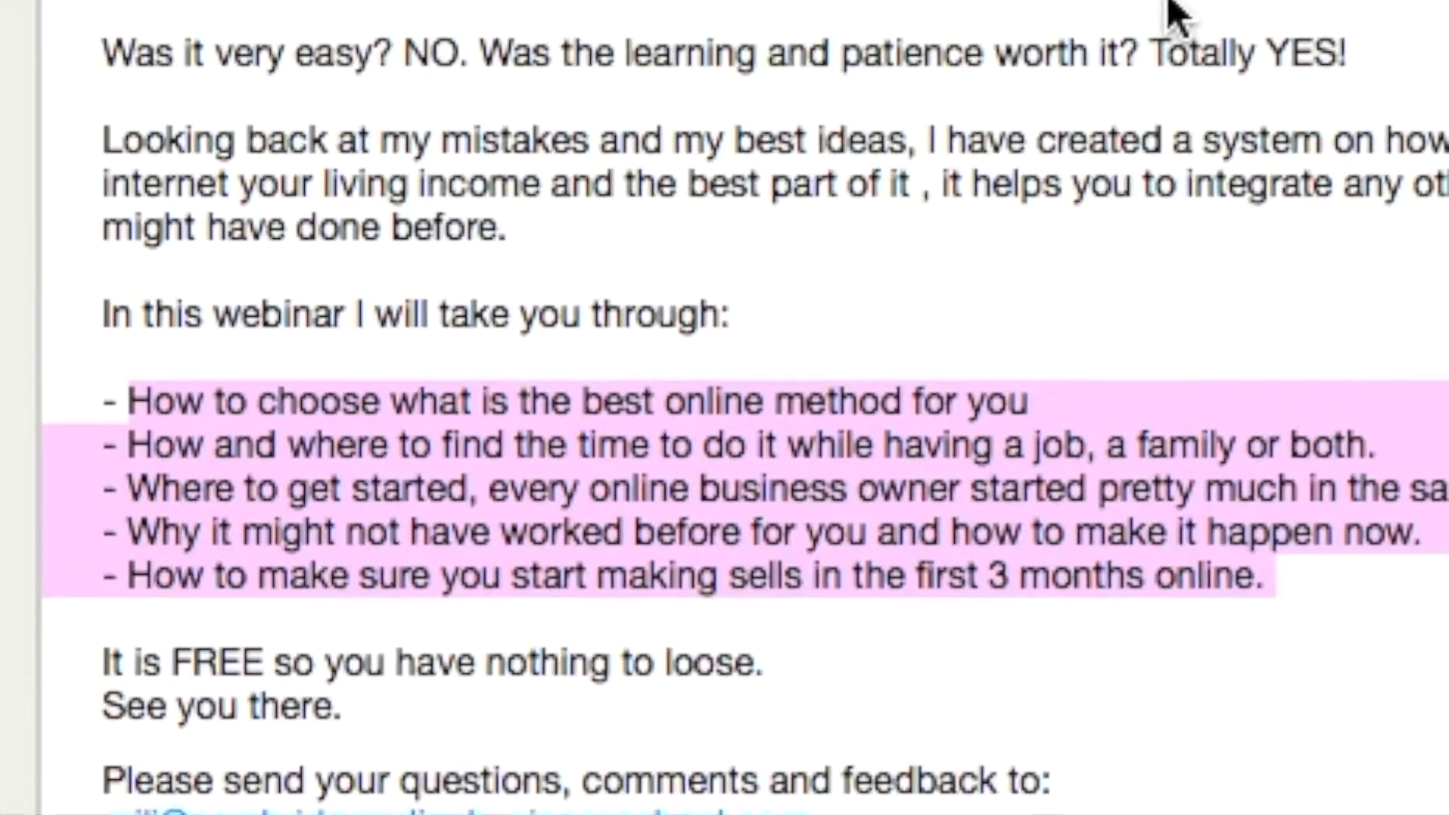
{"action": "scroll", "coordinate": [1171, 3], "scroll_direction": "down", "scroll_amount": 5}
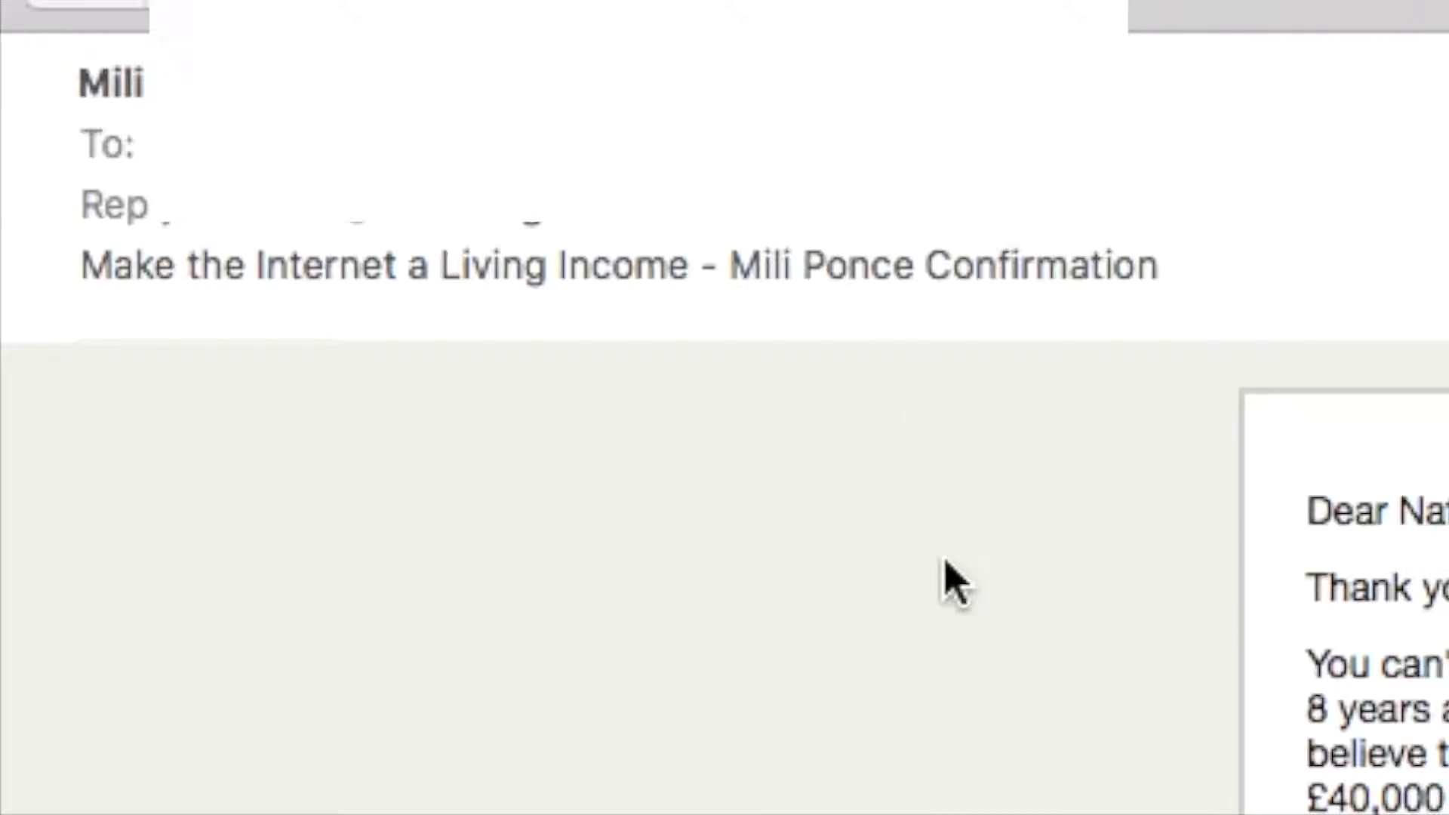
Scroll to the join instructions and follow the 'check system requirements' link into Safari
{"action": "scroll", "coordinate": [942, 582], "scroll_direction": "down", "scroll_amount": 5}
{"action": "scroll", "coordinate": [942, 582], "scroll_direction": "up", "scroll_amount": 5}
{"action": "scroll", "coordinate": [725, 453], "scroll_direction": "down", "scroll_amount": 3}
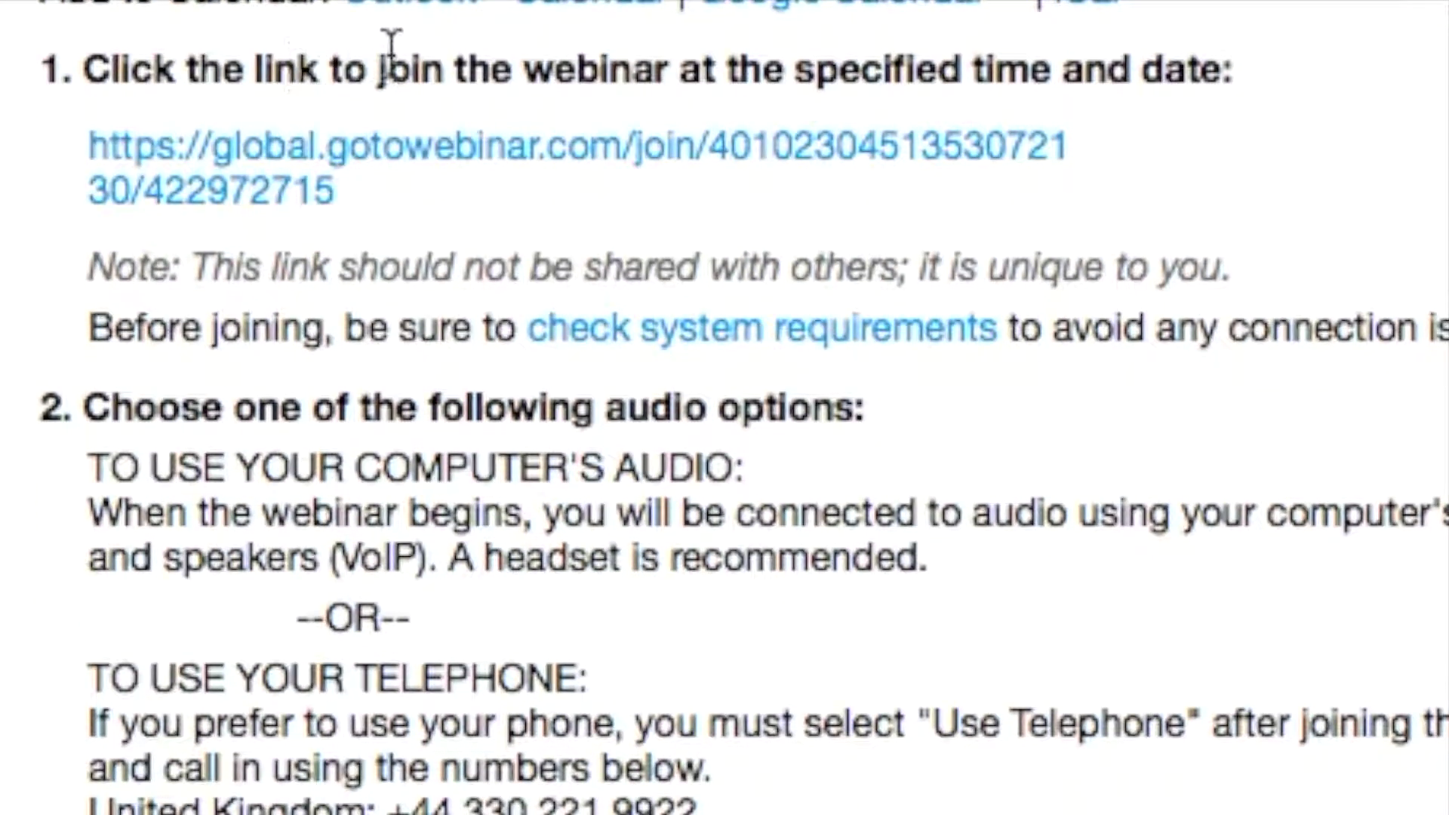
{"action": "mouse_move", "coordinate": [668, 161]}
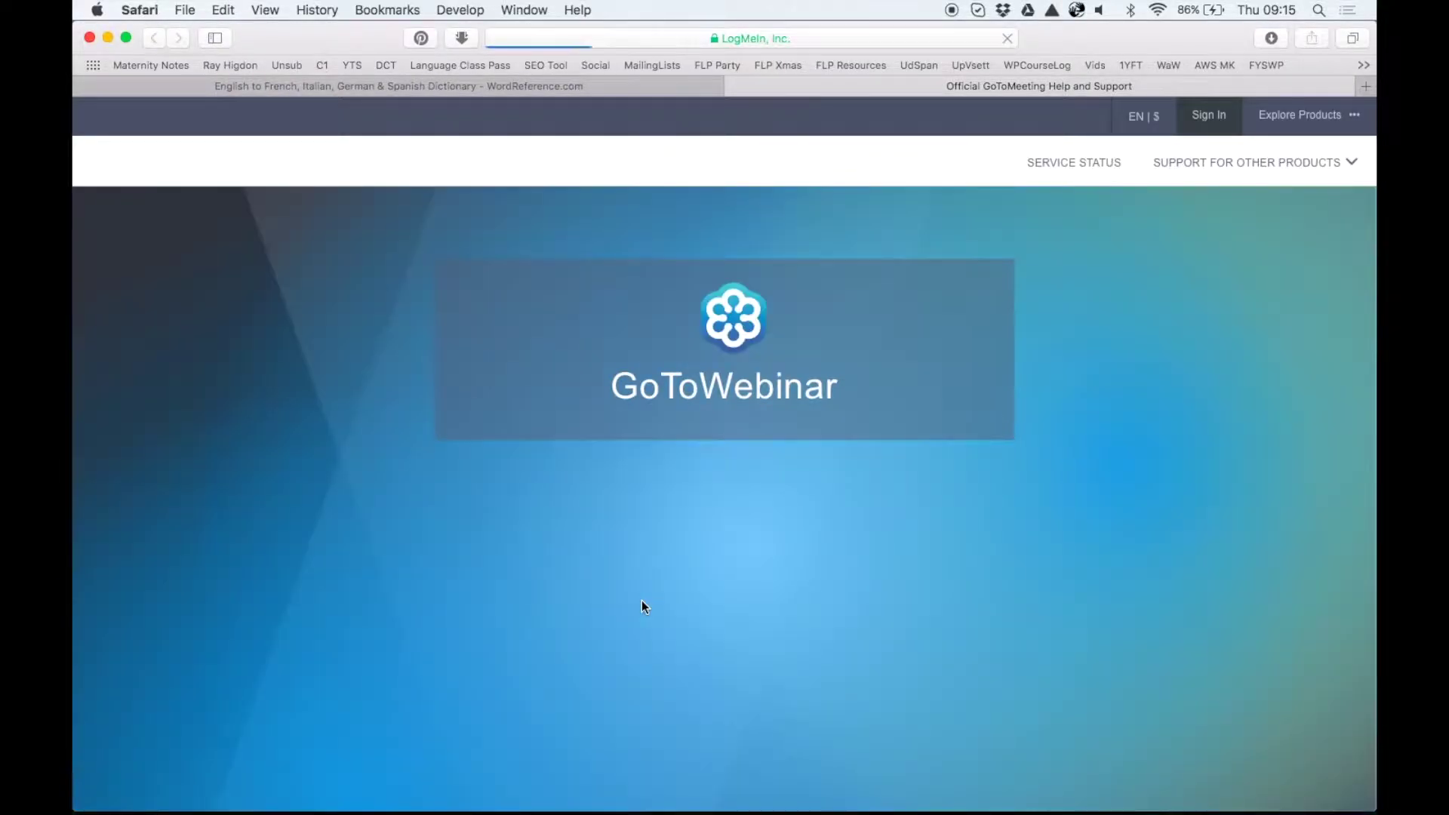
Scroll down the System Requirements page to the join guide's Register first steps
{"action": "scroll", "coordinate": [641, 601], "scroll_direction": "down", "scroll_amount": 3}
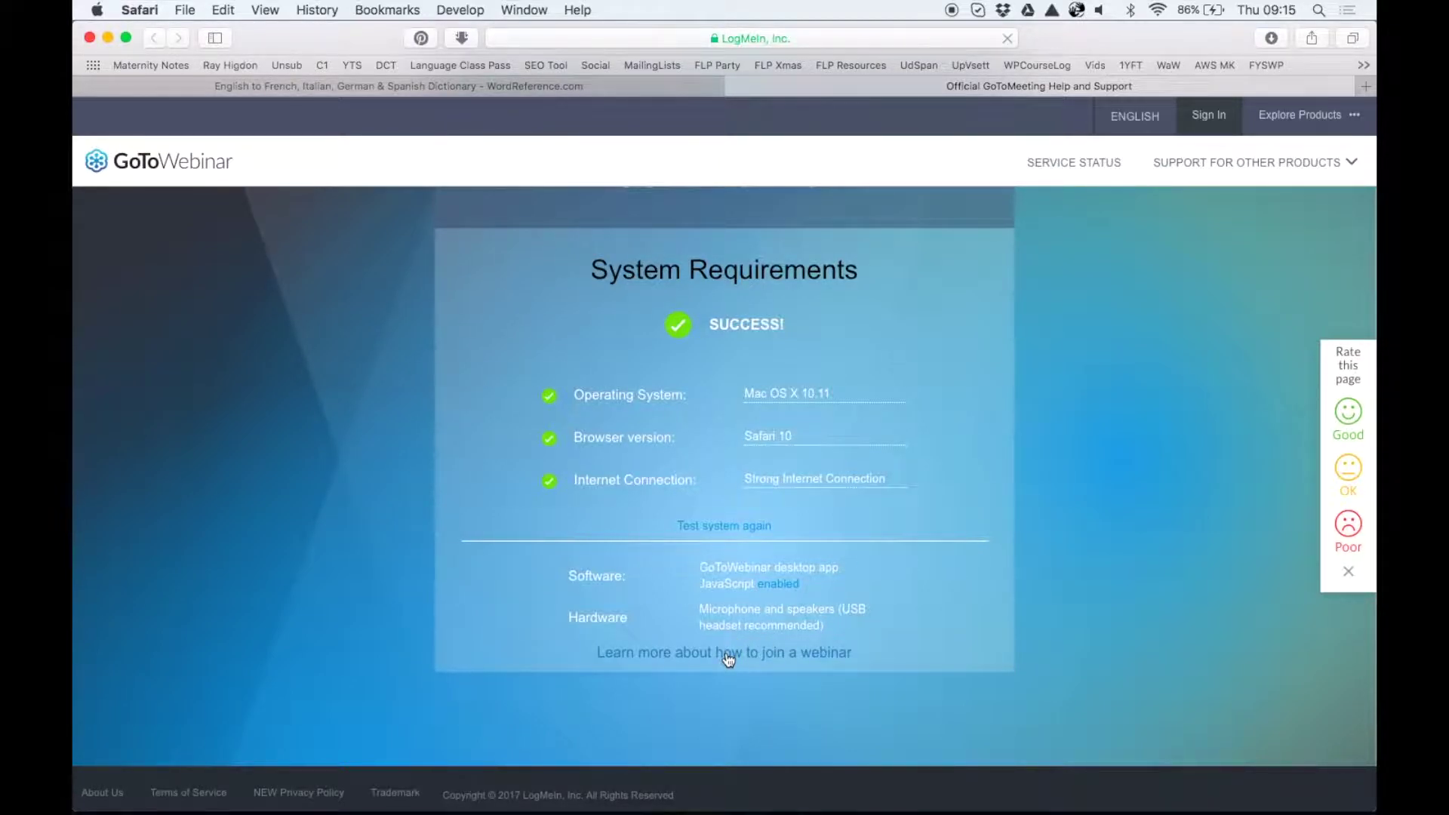
{"action": "scroll", "coordinate": [728, 659], "scroll_direction": "down", "scroll_amount": 5}
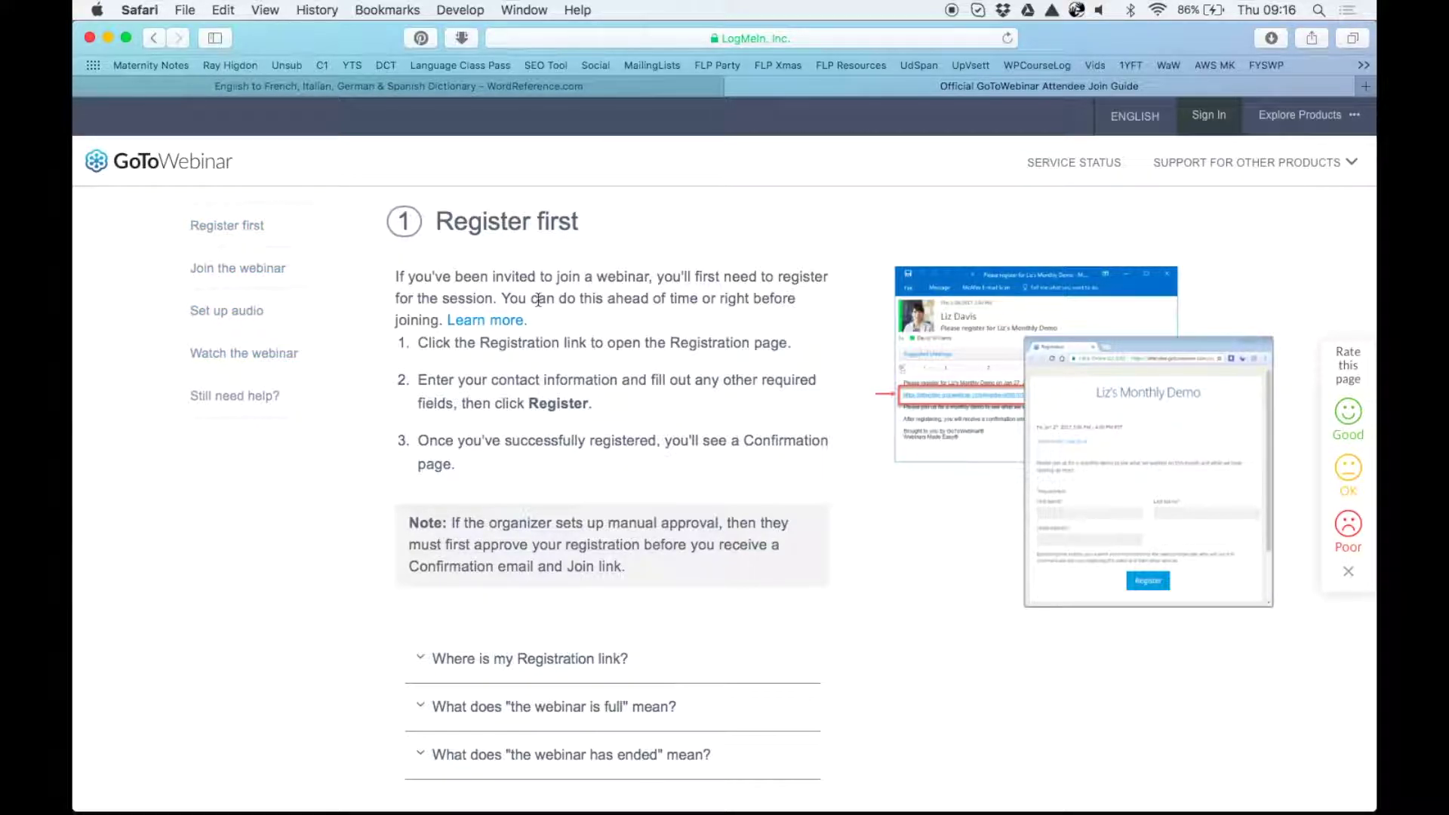
Expand the join guide's 'What are the system requirements?' answer
{"action": "scroll", "coordinate": [652, 489], "scroll_direction": "down", "scroll_amount": 5}
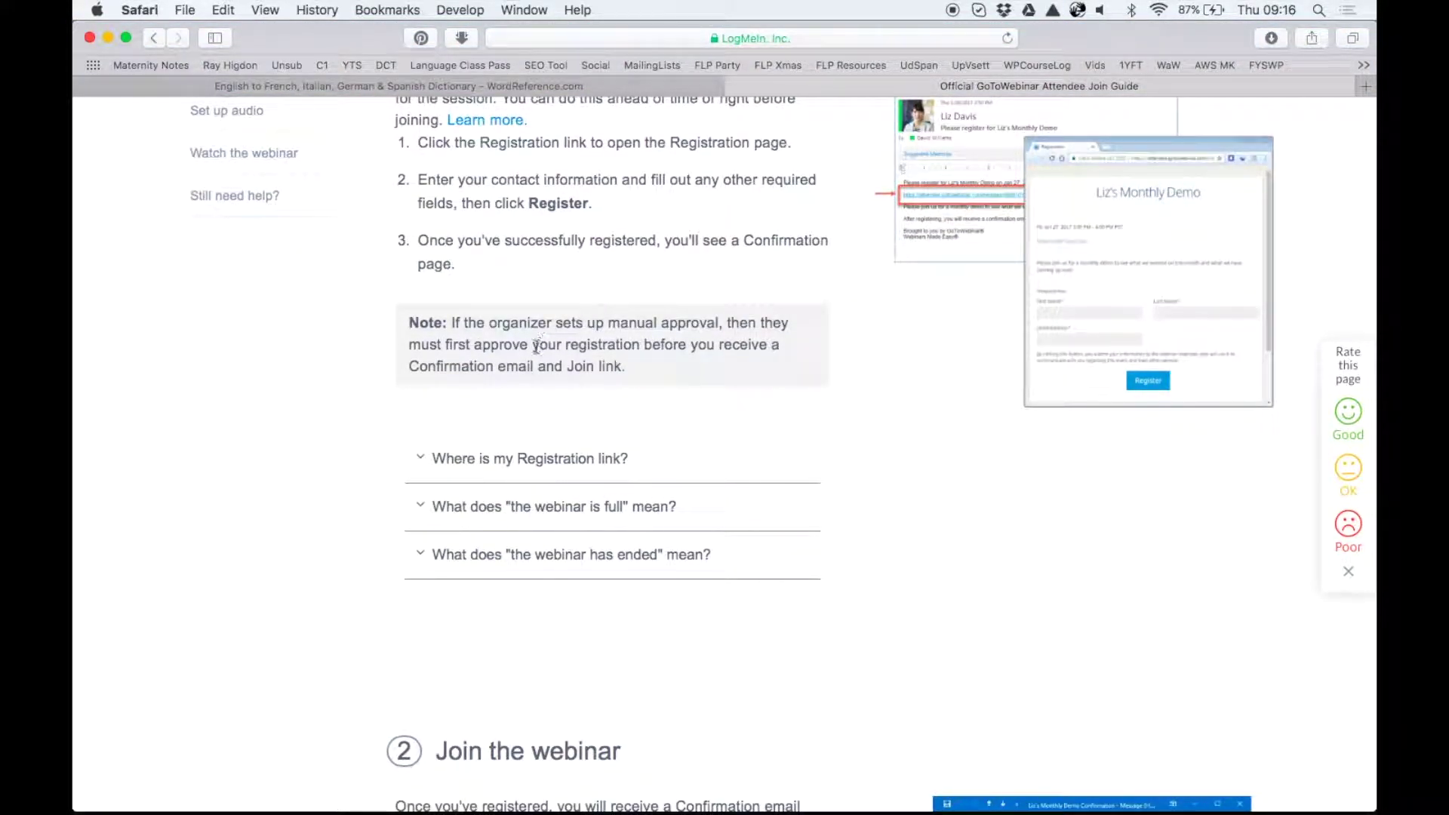
{"action": "scroll", "coordinate": [646, 351], "scroll_direction": "down", "scroll_amount": 3}
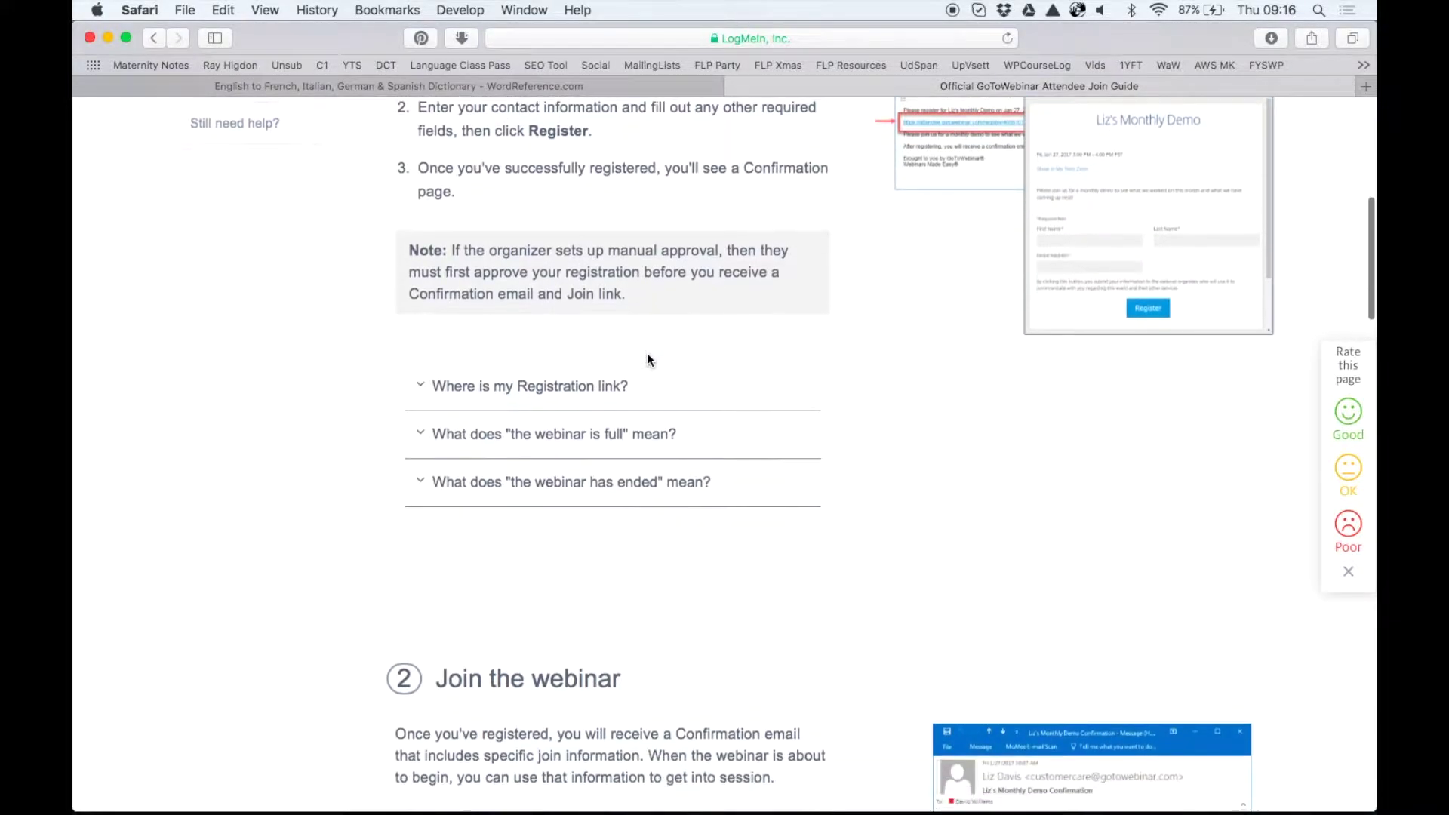
{"action": "scroll", "coordinate": [523, 383], "scroll_direction": "down", "scroll_amount": 5}
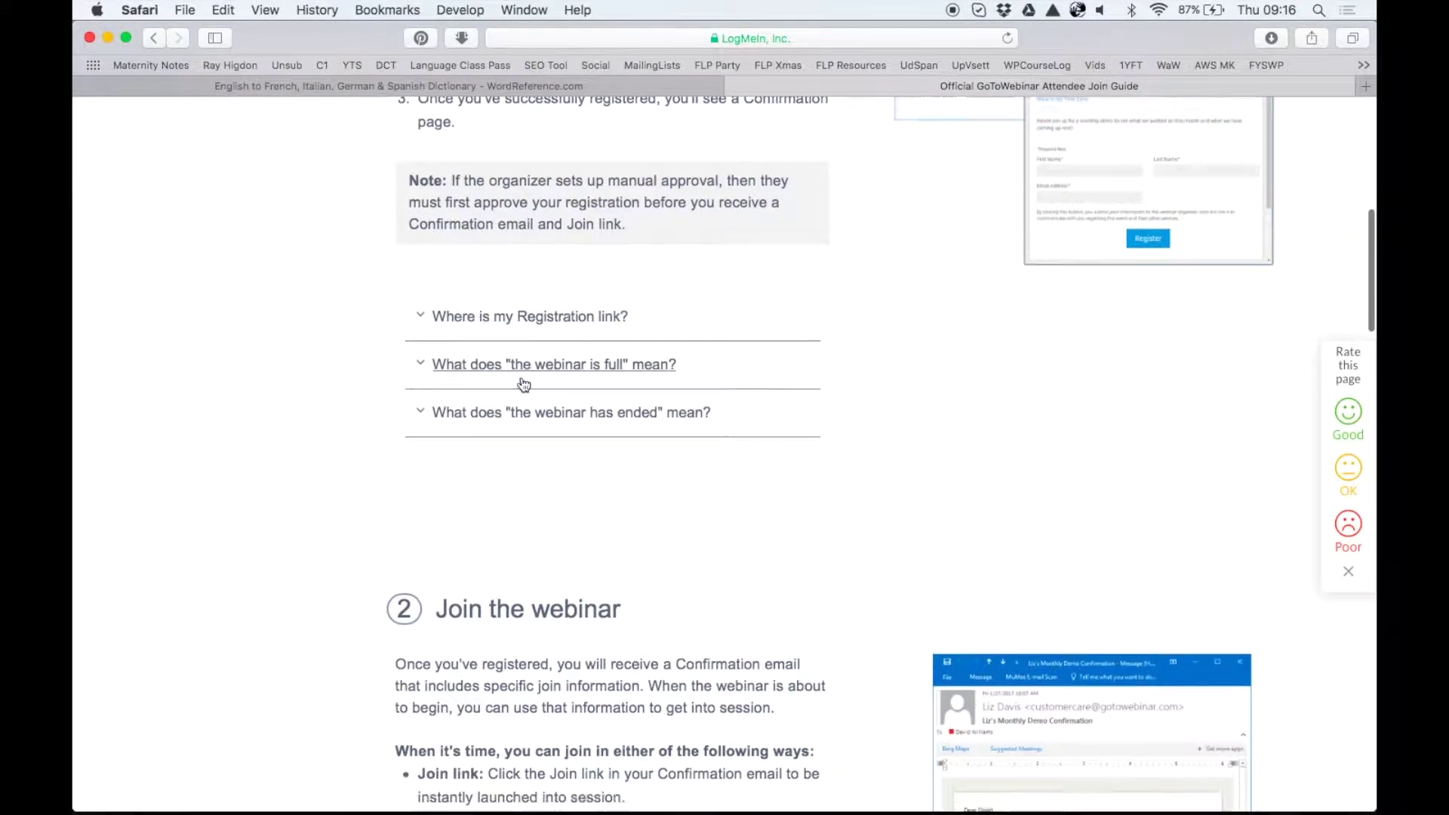
{"action": "scroll", "coordinate": [520, 377], "scroll_direction": "down", "scroll_amount": 4}
{"action": "scroll", "coordinate": [520, 381], "scroll_direction": "up", "scroll_amount": 3}
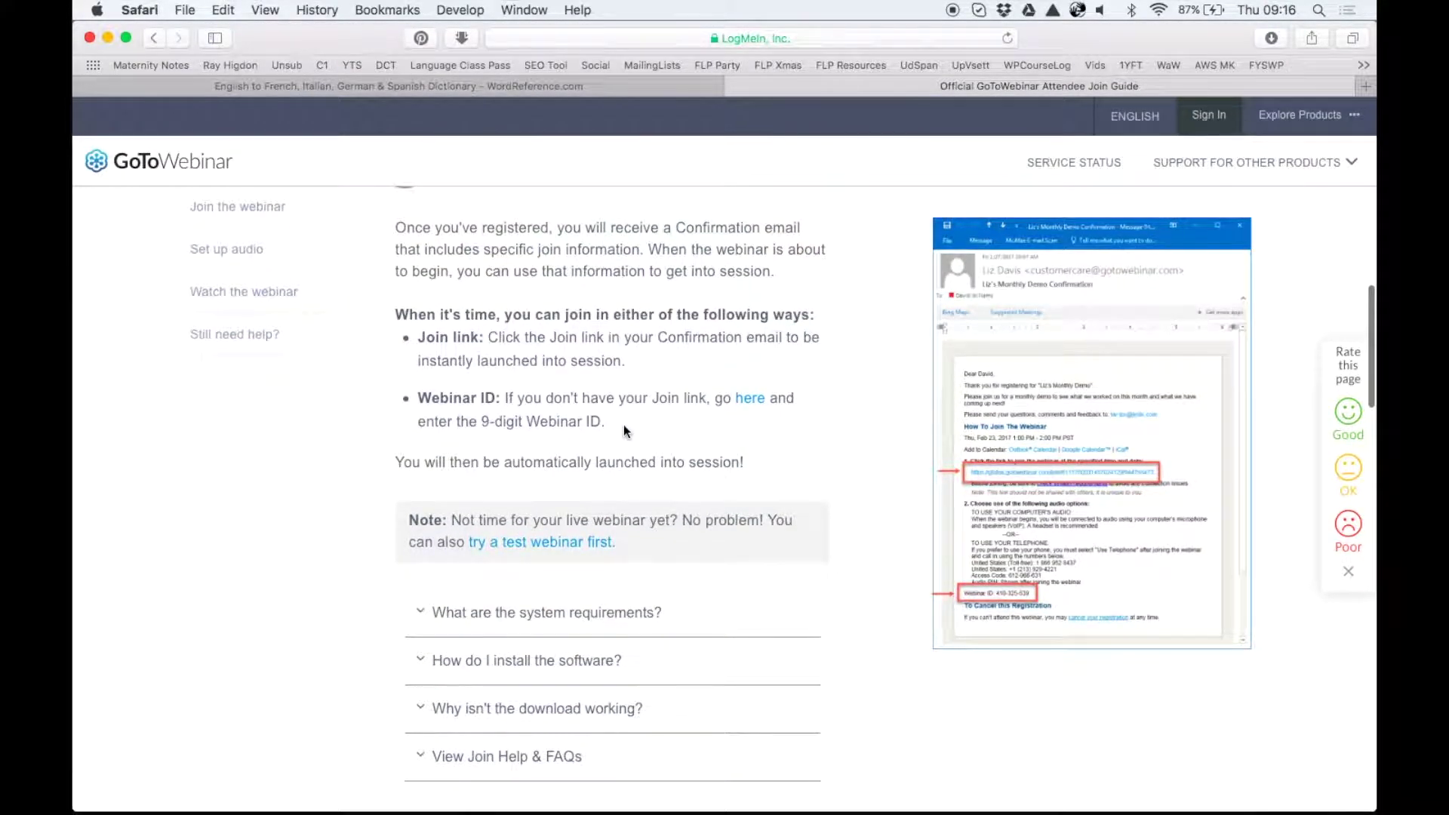
{"action": "scroll", "coordinate": [624, 427], "scroll_direction": "down", "scroll_amount": 3}
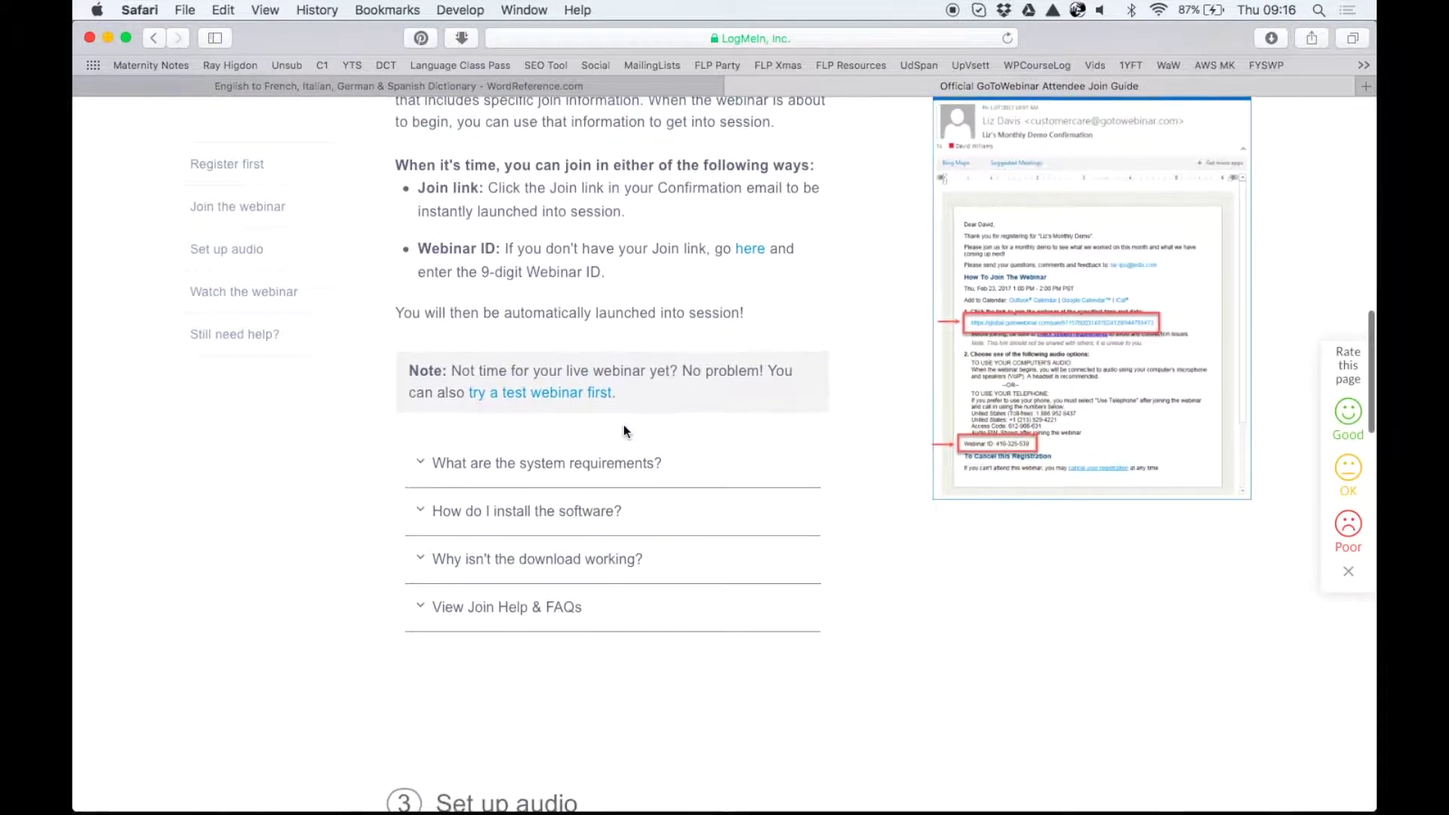
{"action": "left_click", "coordinate": [581, 435]}
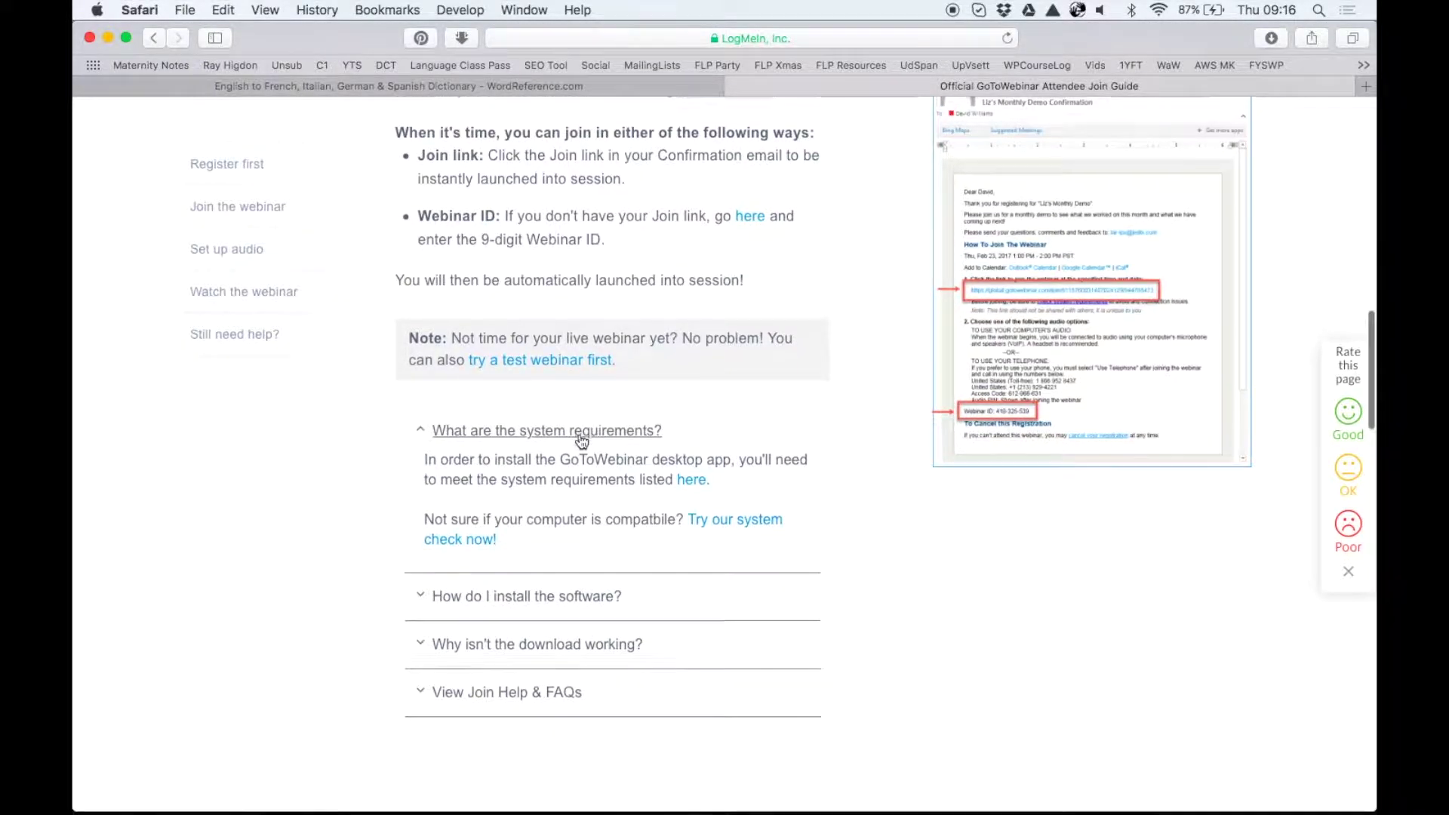
Expand the answer to 'Why can I see the presentation but not hear the audio?'
{"action": "scroll", "coordinate": [581, 442], "scroll_direction": "down", "scroll_amount": 2}
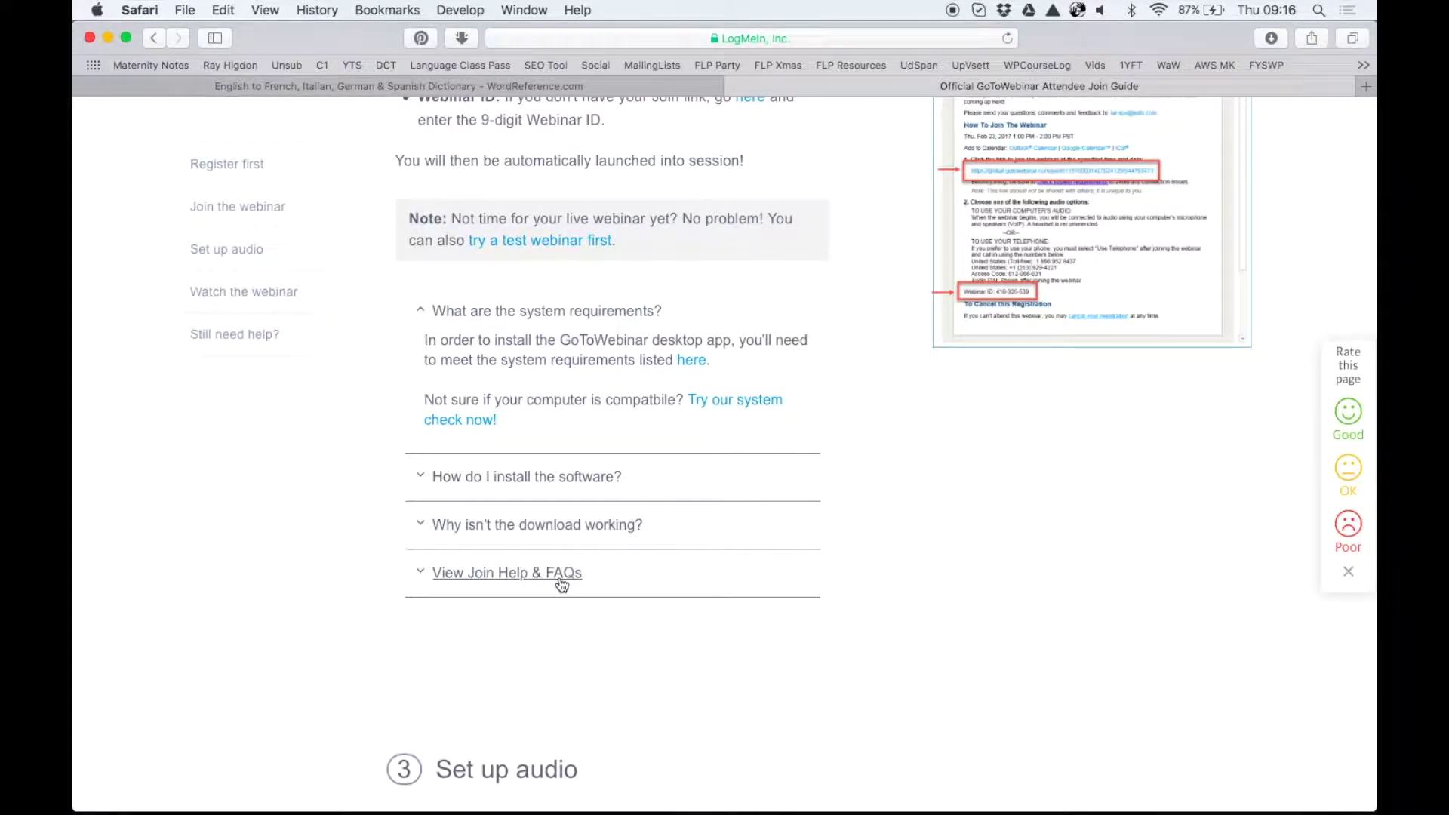
{"action": "scroll", "coordinate": [561, 585], "scroll_direction": "down", "scroll_amount": 10}
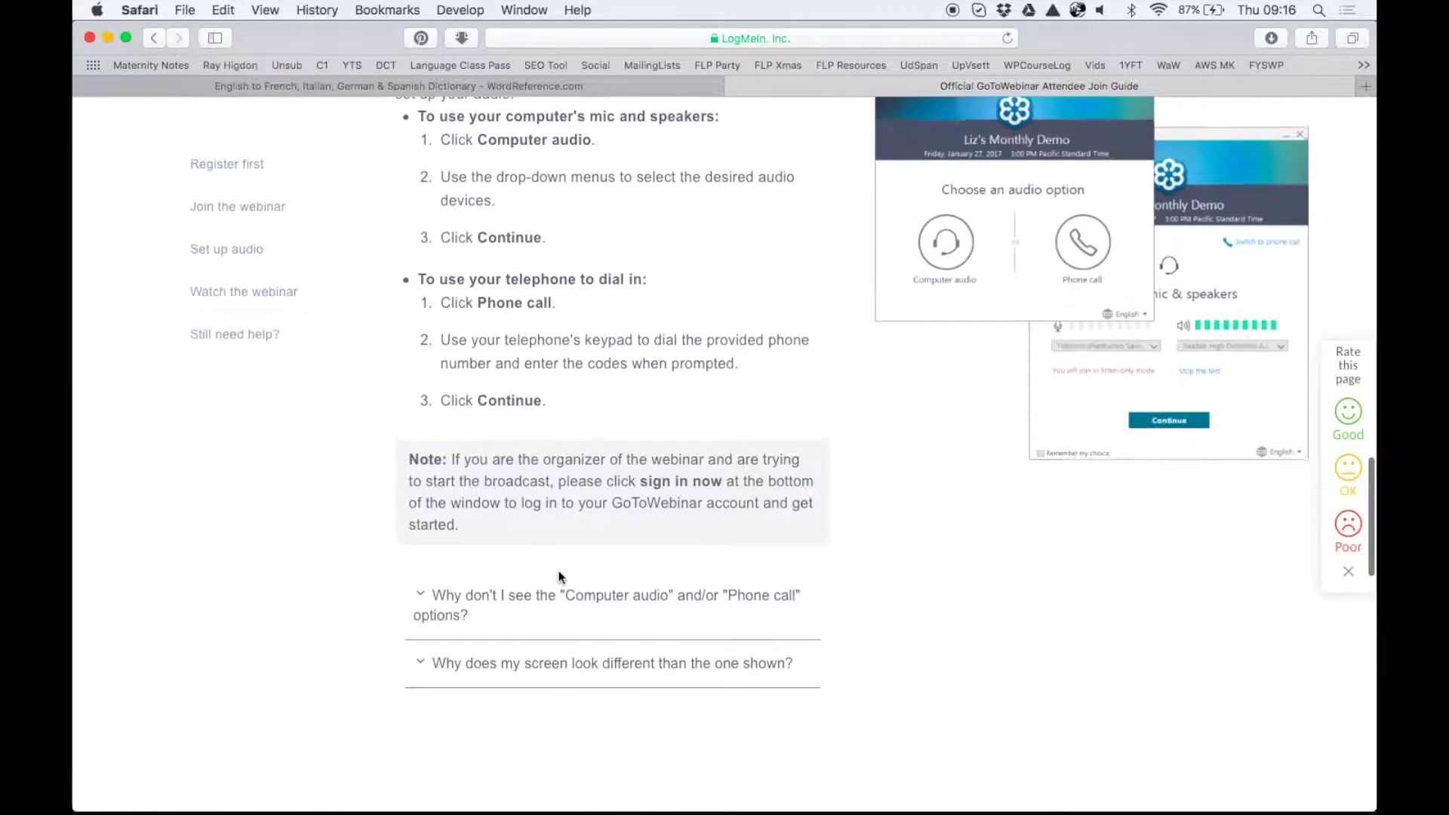
{"action": "scroll", "coordinate": [559, 576], "scroll_direction": "down", "scroll_amount": 8}
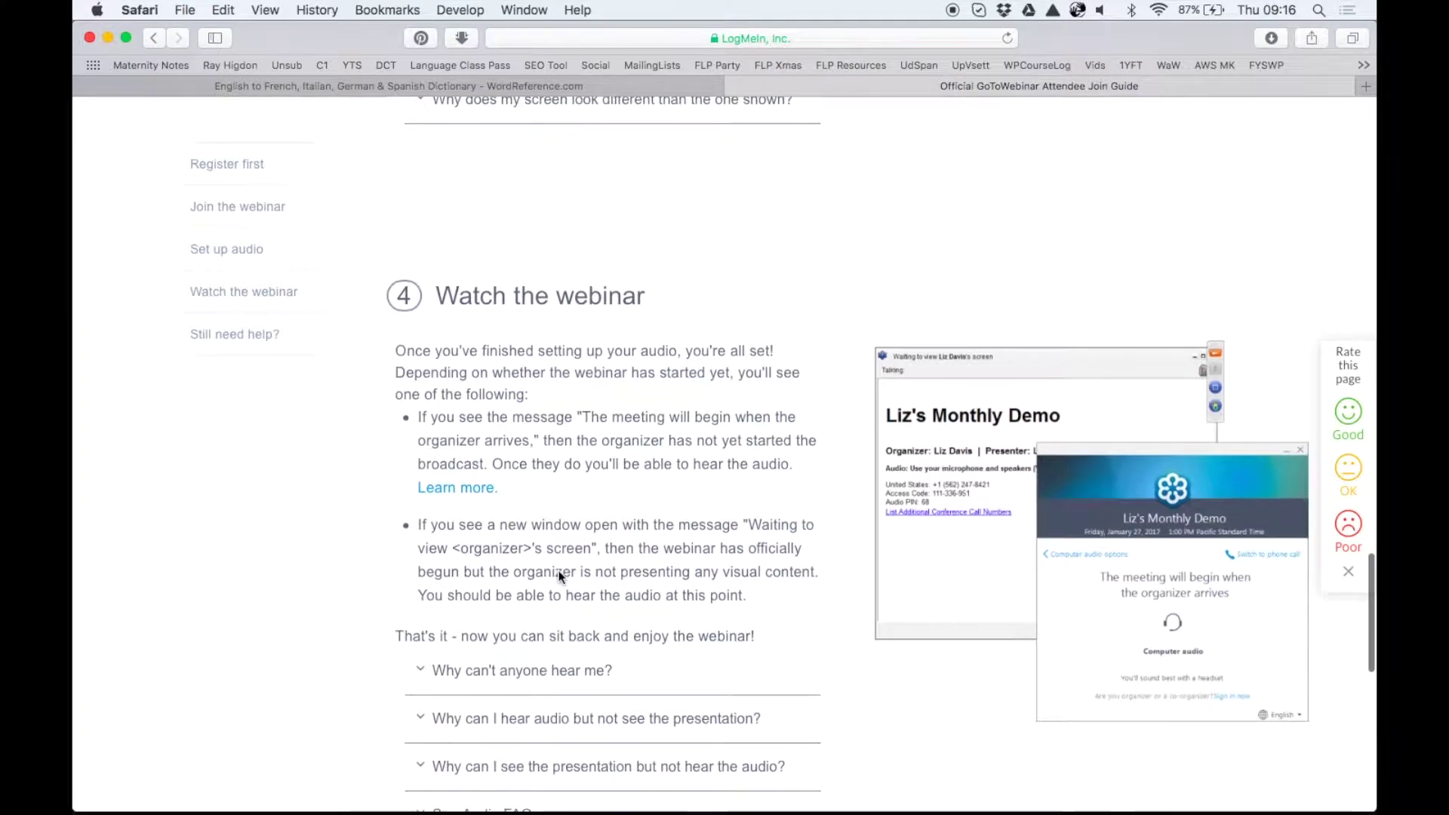
{"action": "scroll", "coordinate": [558, 576], "scroll_direction": "down", "scroll_amount": 3}
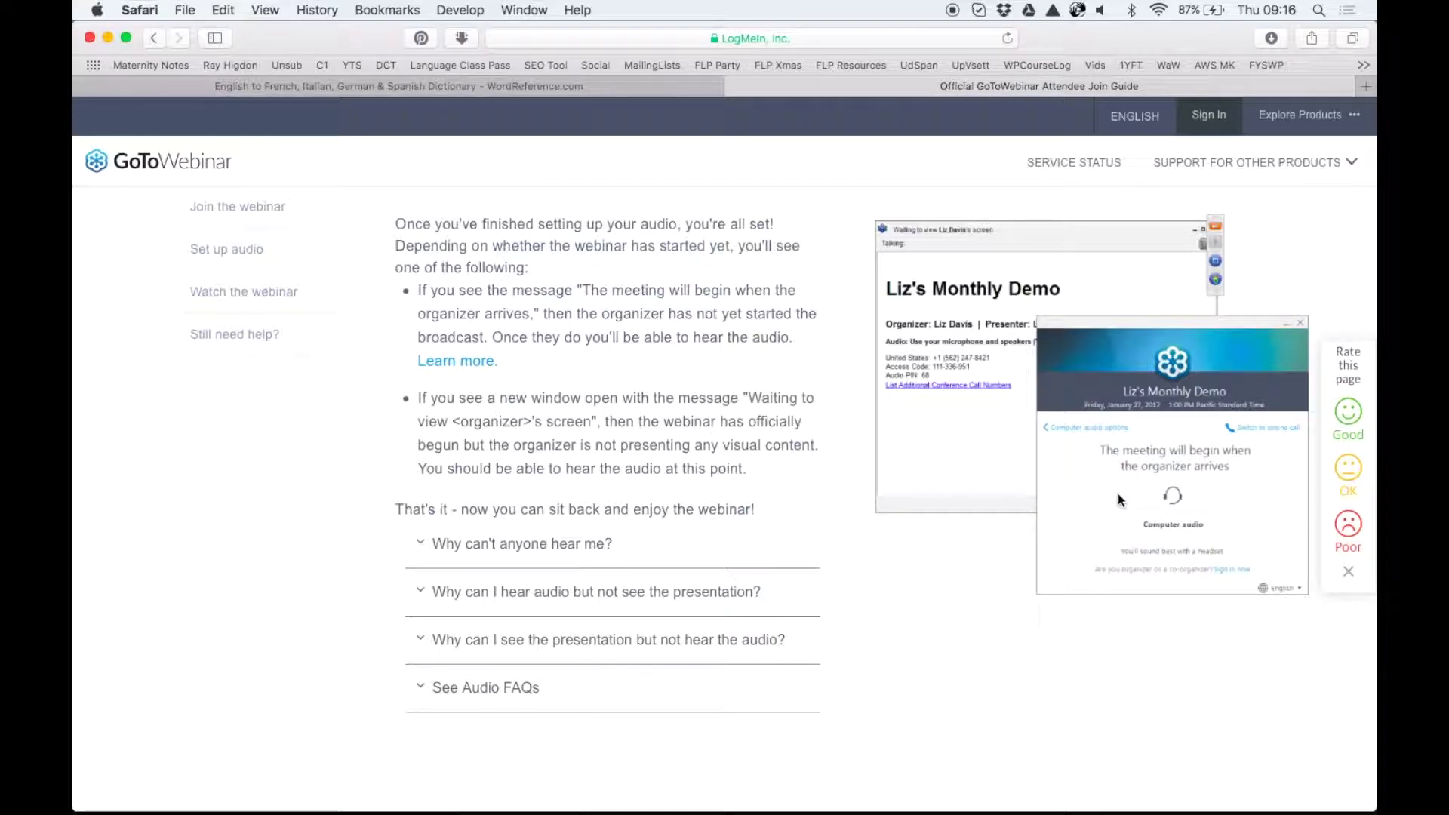
{"action": "scroll", "coordinate": [1118, 500], "scroll_direction": "down", "scroll_amount": 4}
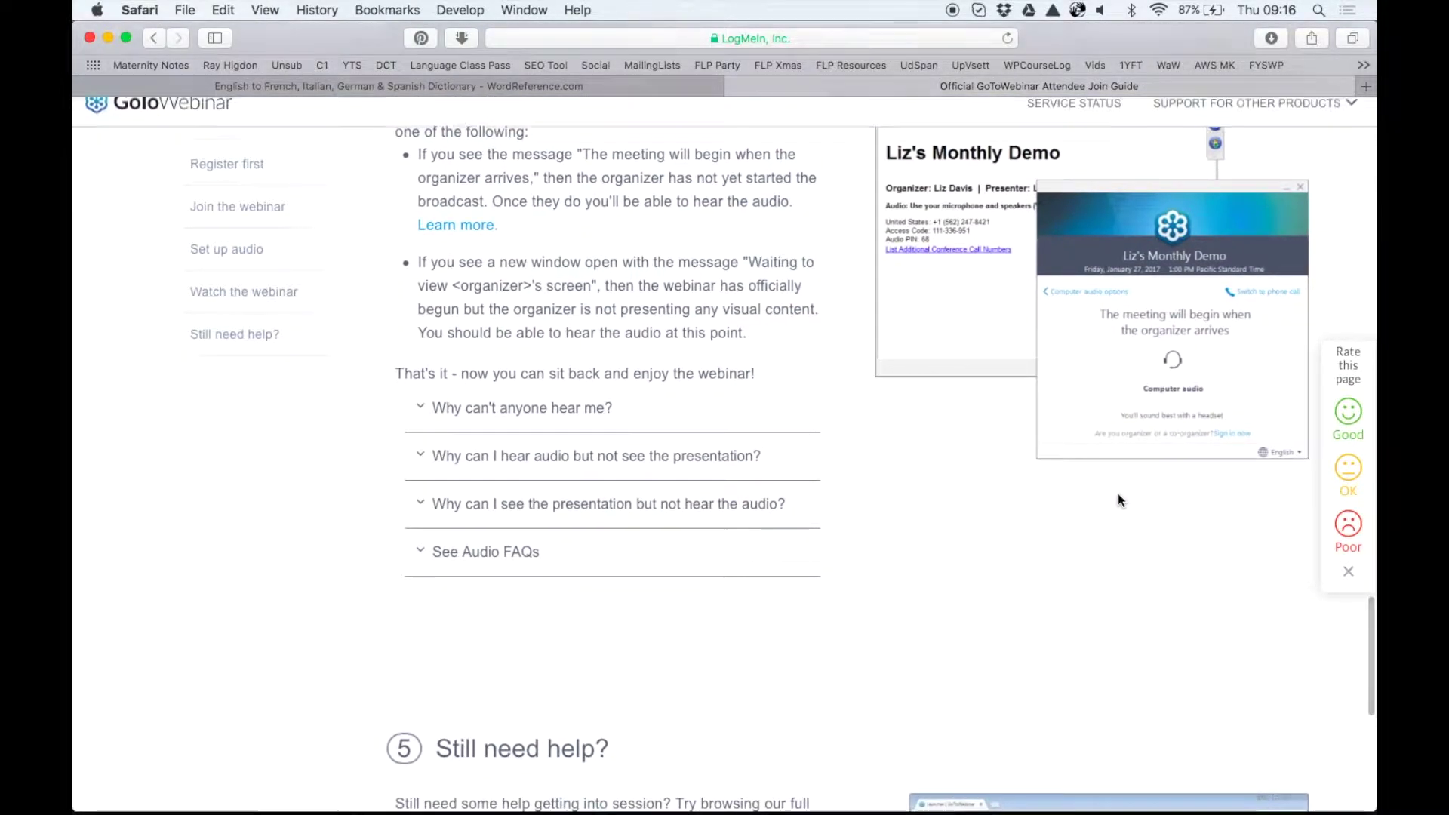
{"action": "scroll", "coordinate": [1117, 499], "scroll_direction": "down", "scroll_amount": 1}
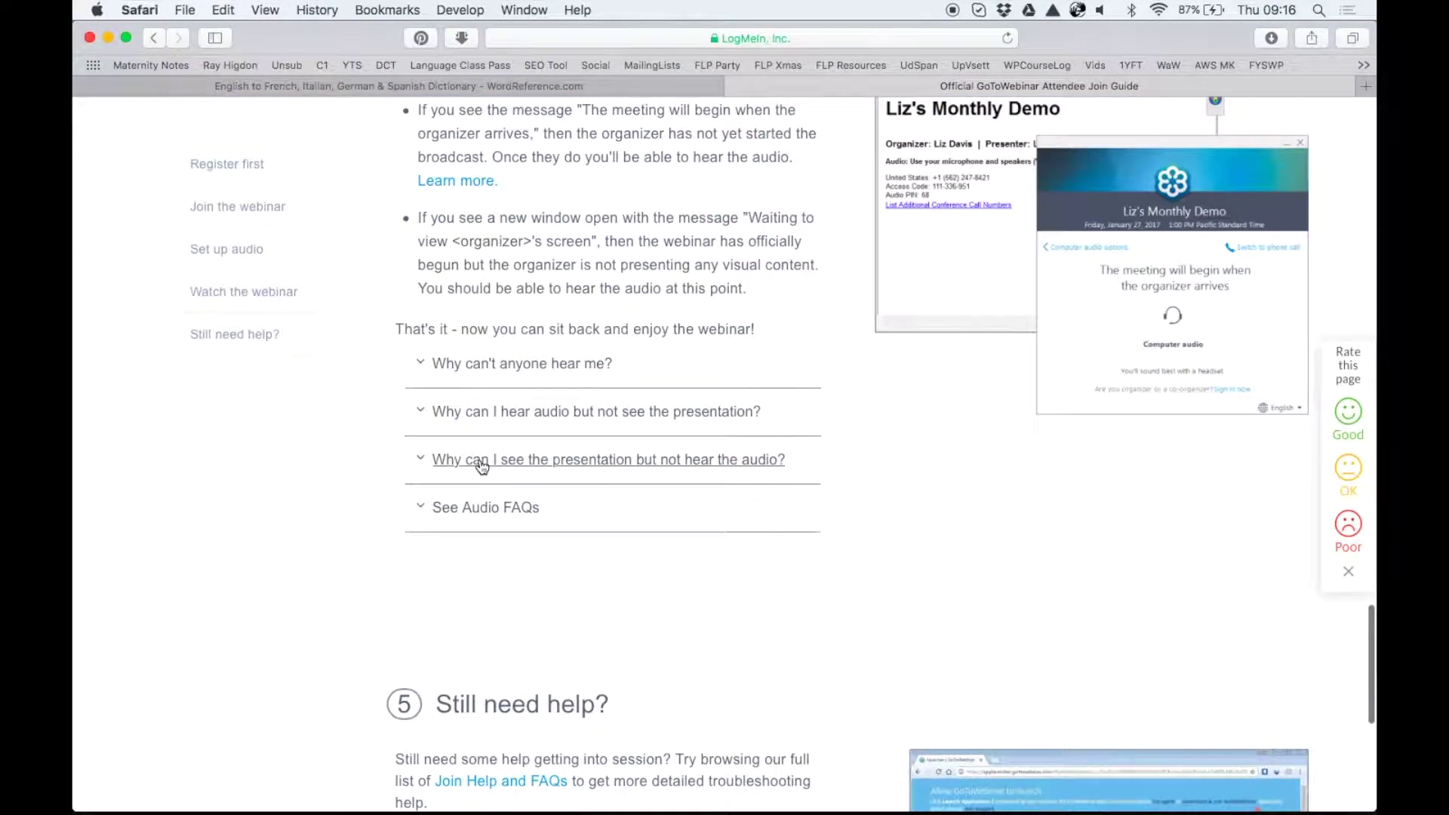
{"action": "left_click", "coordinate": [481, 466]}
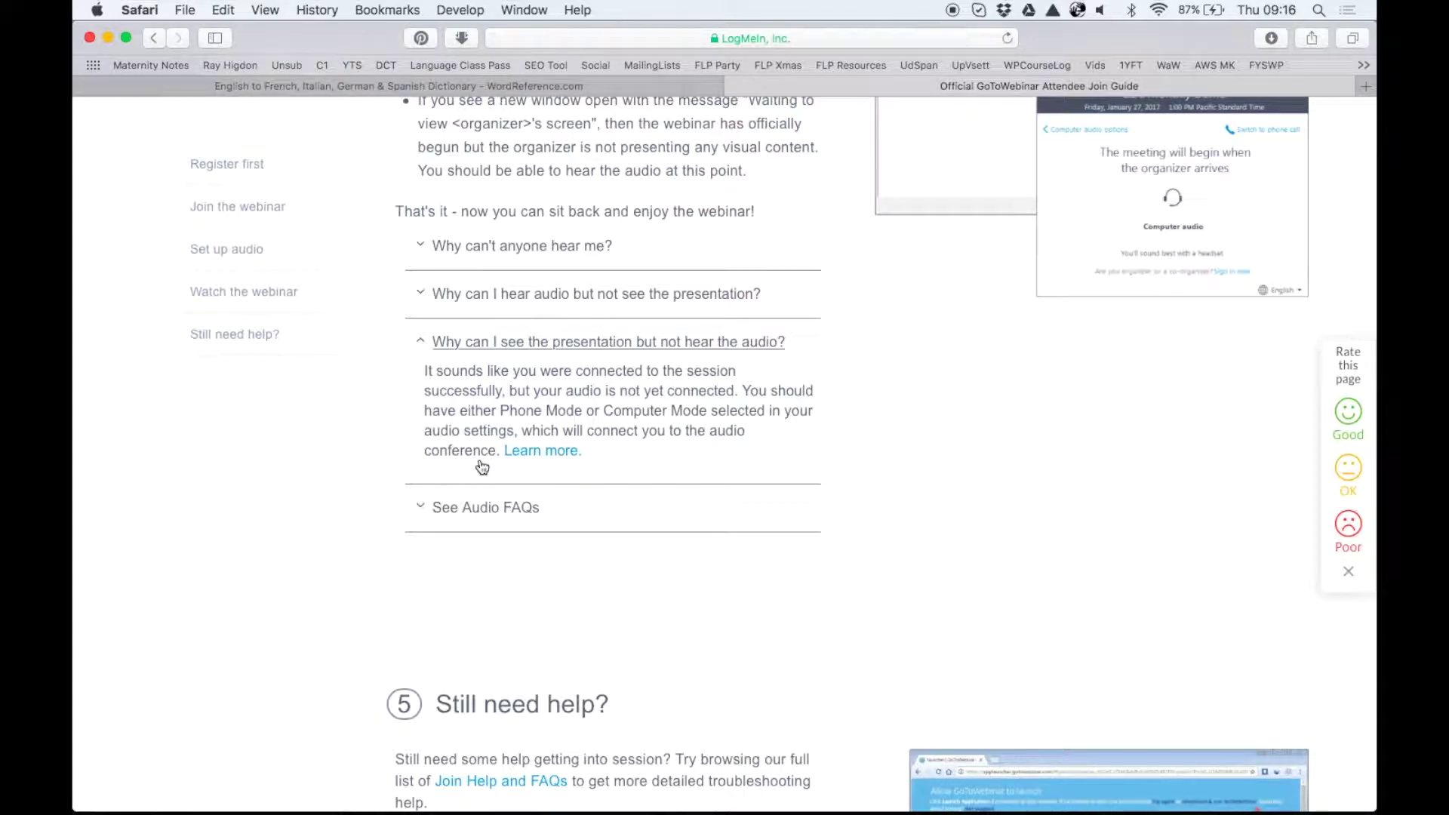
Check the confirmation email in Mail, then return to the join guide
{"action": "key", "text": "super+Tab"}
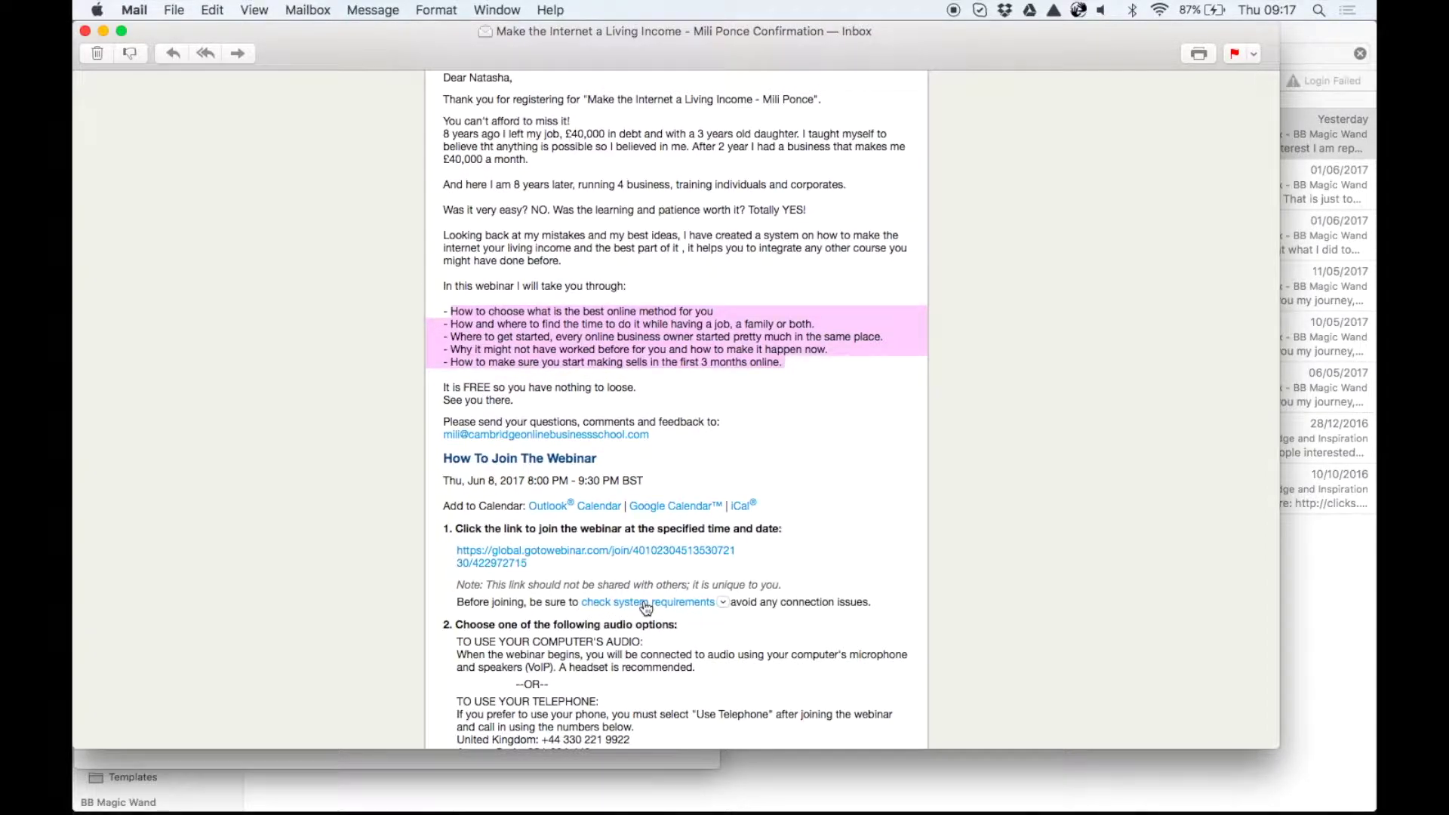
{"action": "scroll", "coordinate": [646, 608], "scroll_direction": "down", "scroll_amount": 5}
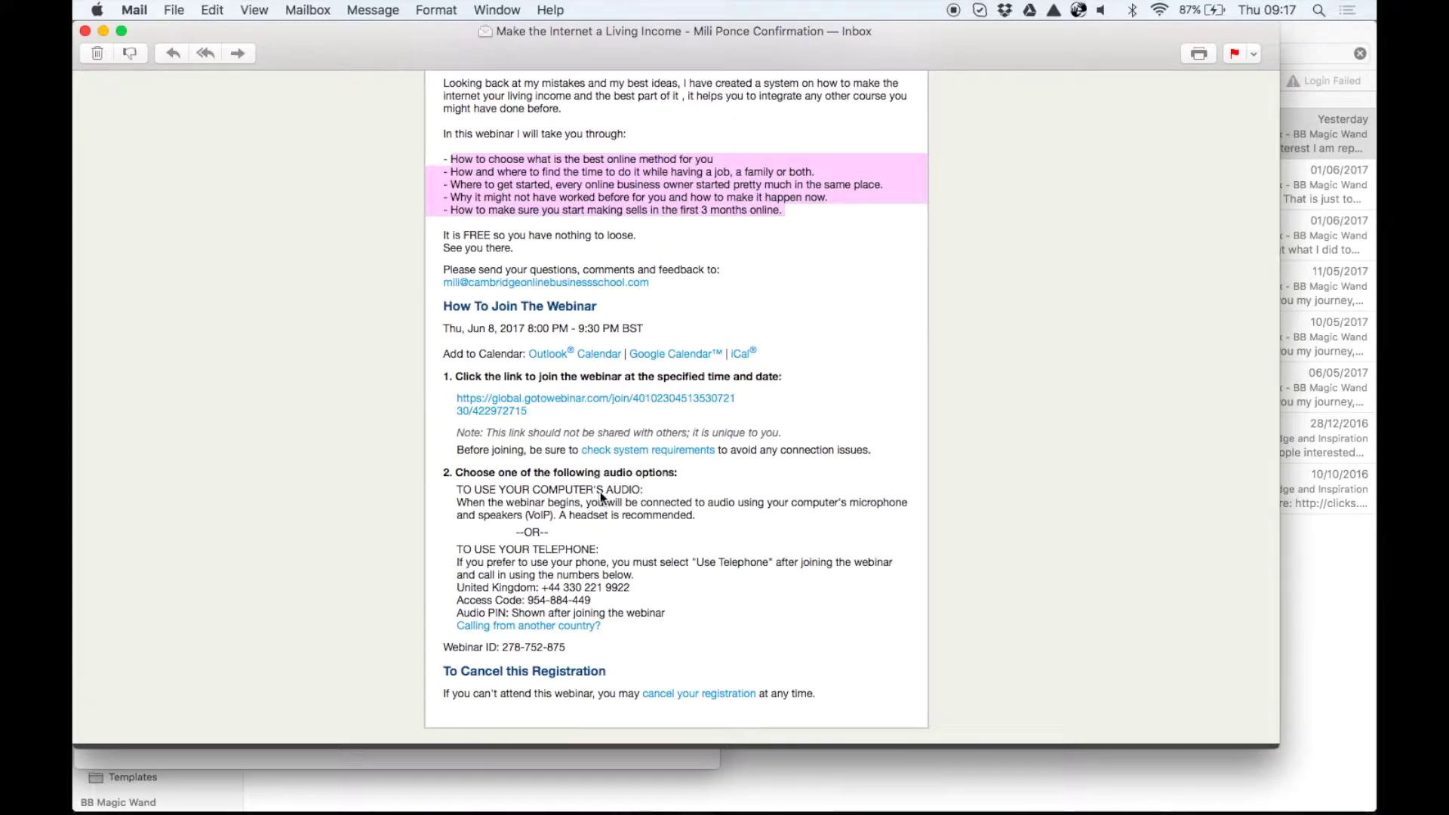
{"action": "scroll", "coordinate": [600, 491], "scroll_direction": "up", "scroll_amount": 3}
{"action": "key", "text": "super+Tab"}
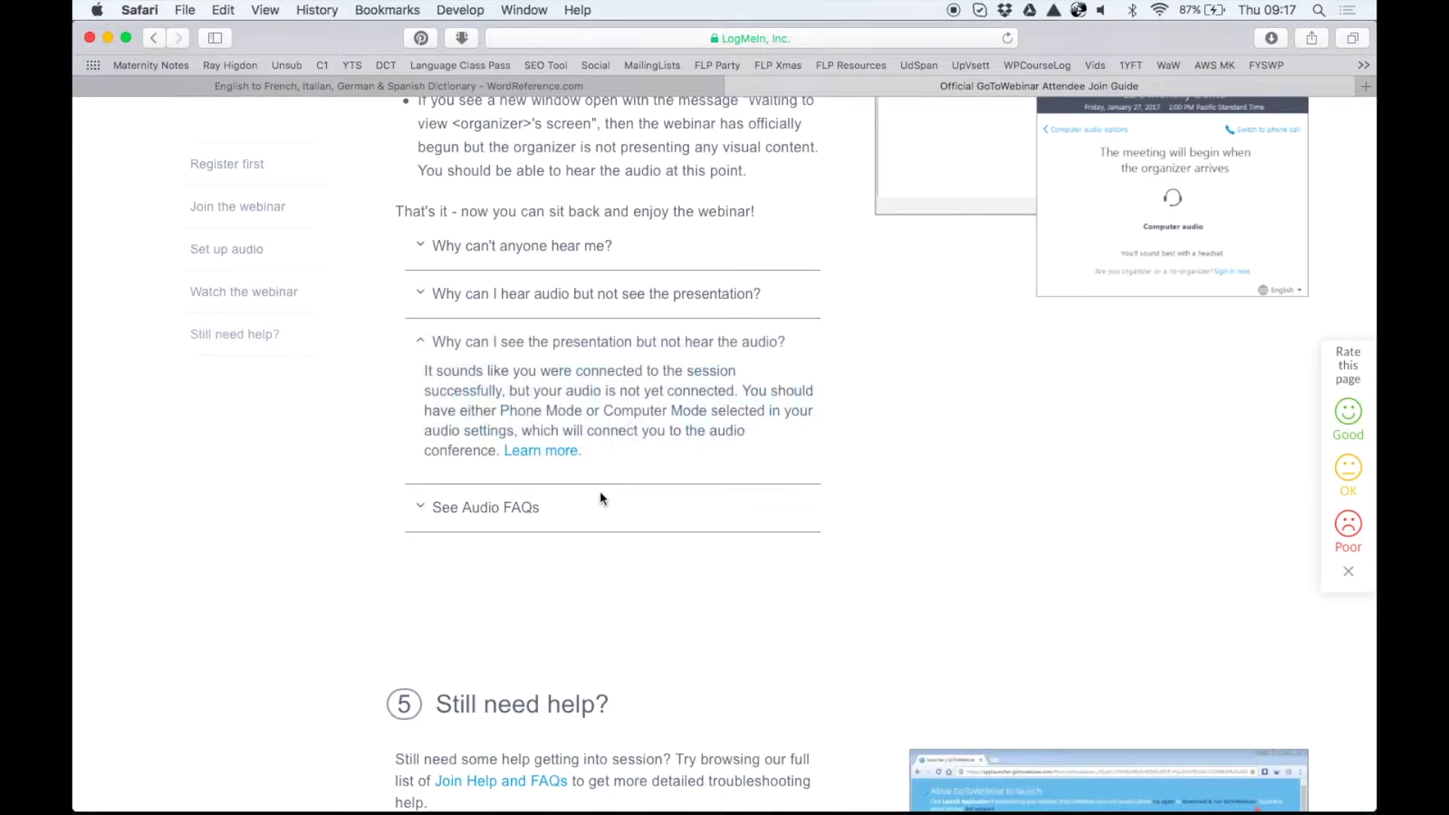
Expand the 'See Audio FAQs' entry and follow its link to the full Audio FAQs list
{"action": "scroll", "coordinate": [600, 491], "scroll_direction": "down", "scroll_amount": 3}
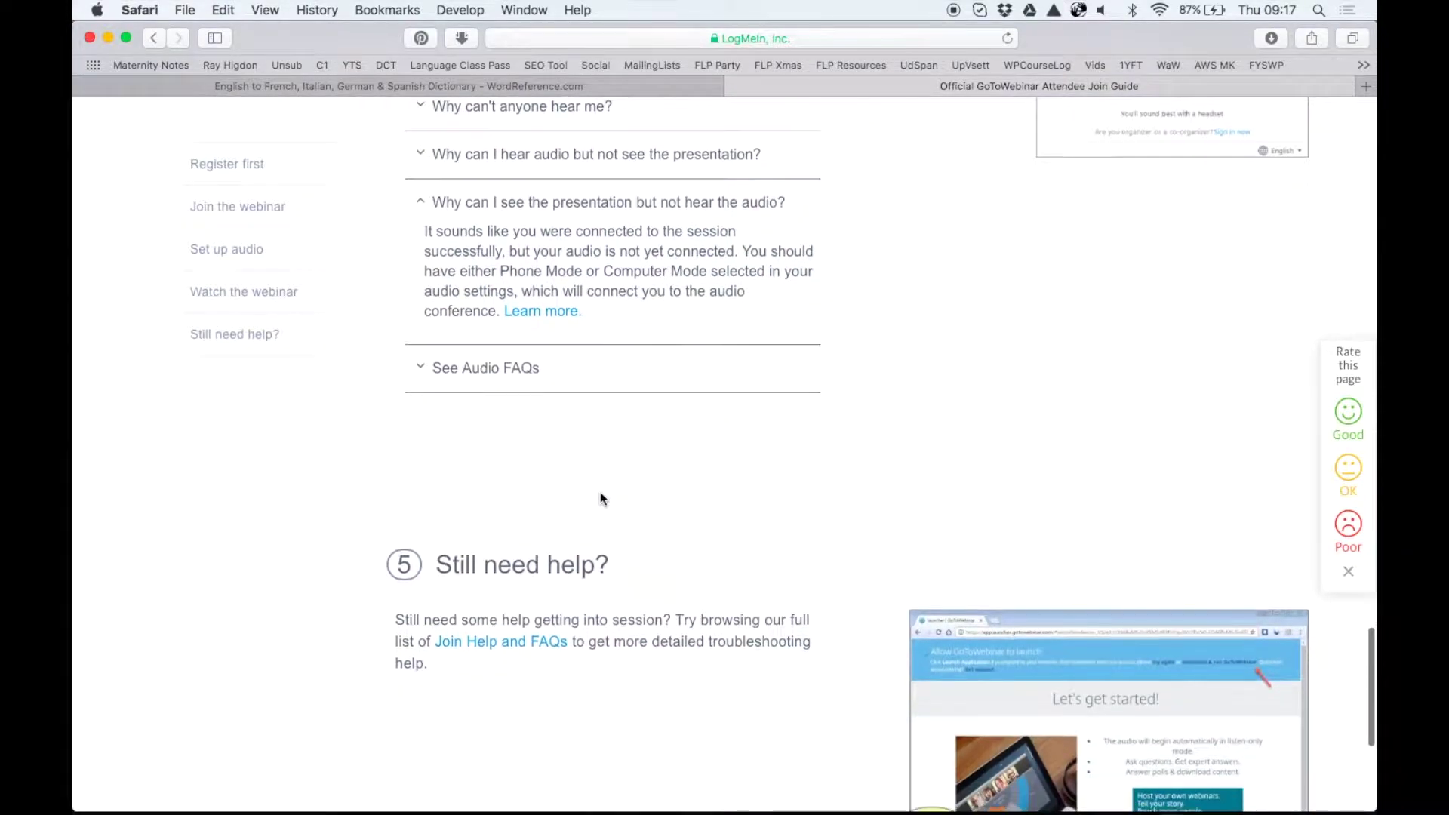
{"action": "left_click", "coordinate": [447, 370]}
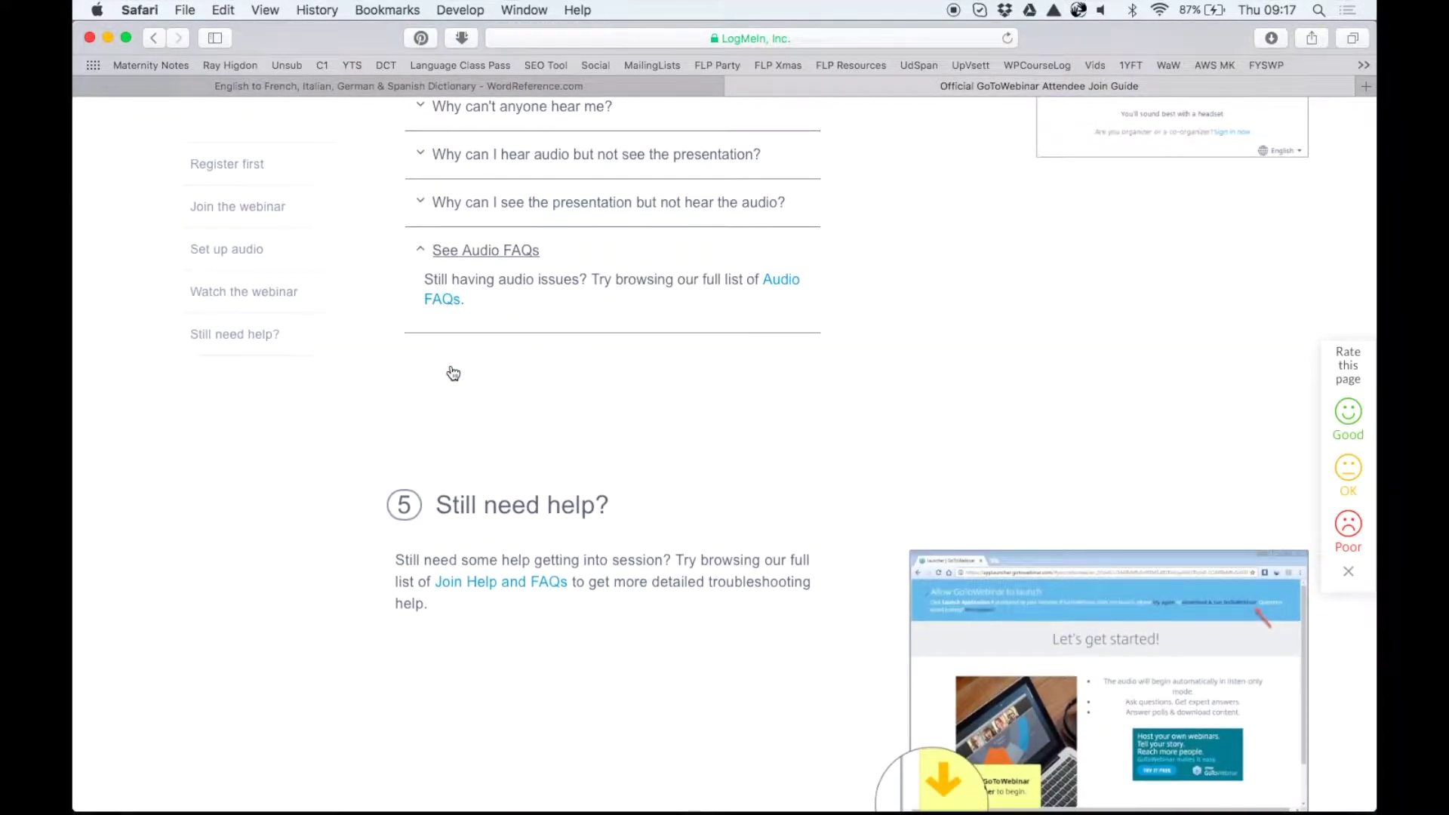
{"action": "left_click", "coordinate": [787, 283]}
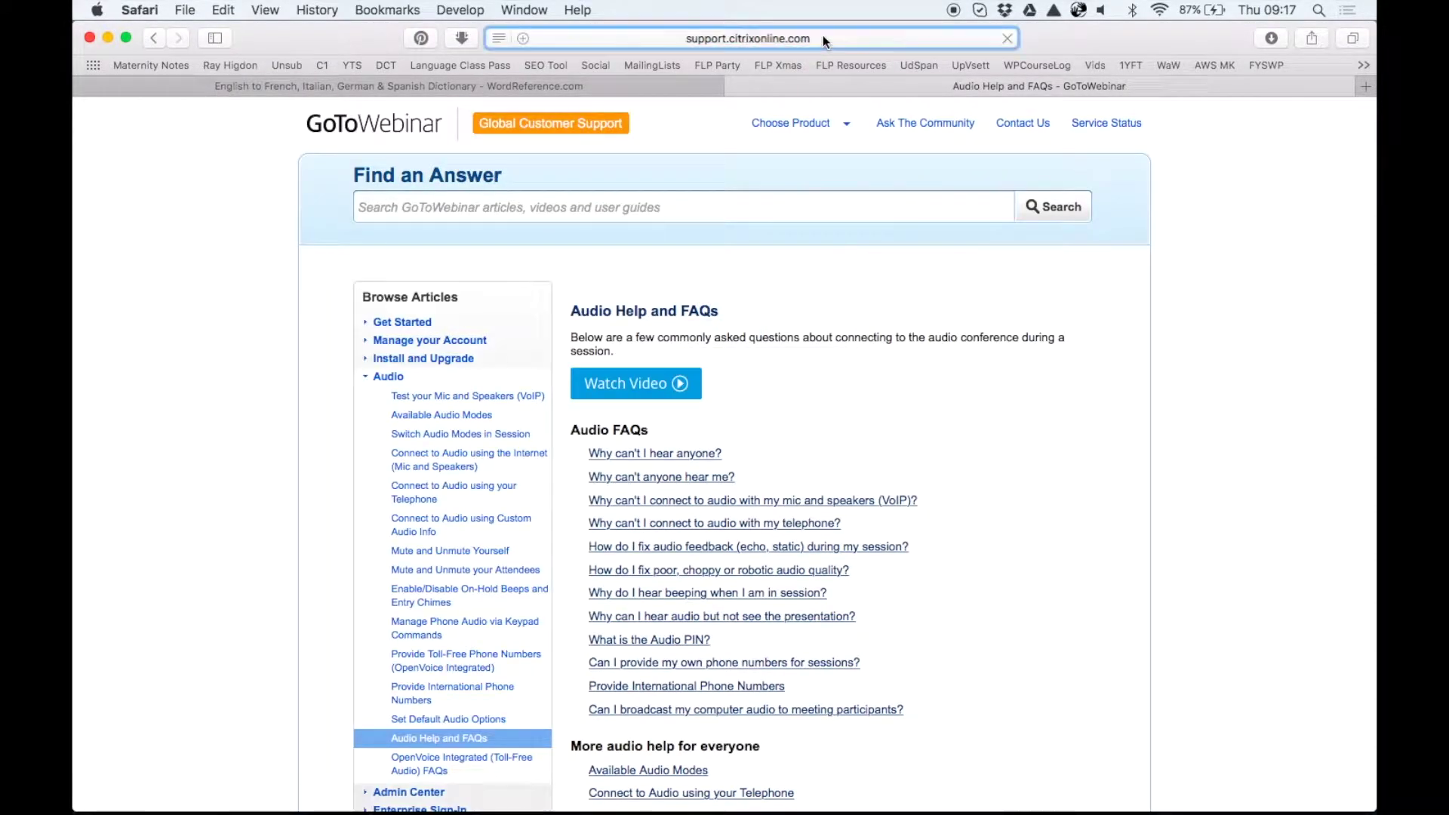
View the support page's full address, then scroll through the listed common audio questions
{"action": "left_click", "coordinate": [822, 37]}
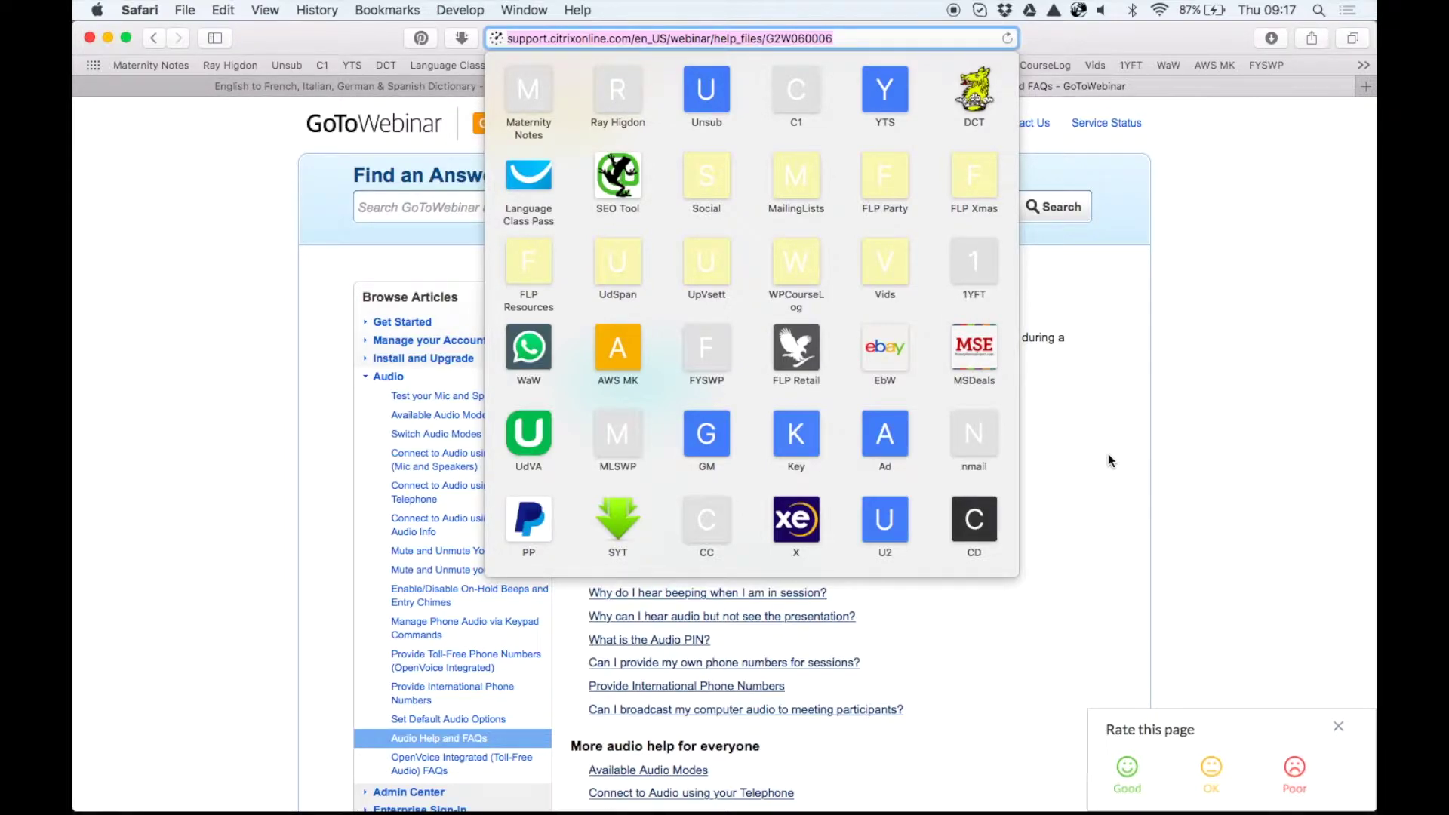
{"action": "left_click", "coordinate": [1177, 495]}
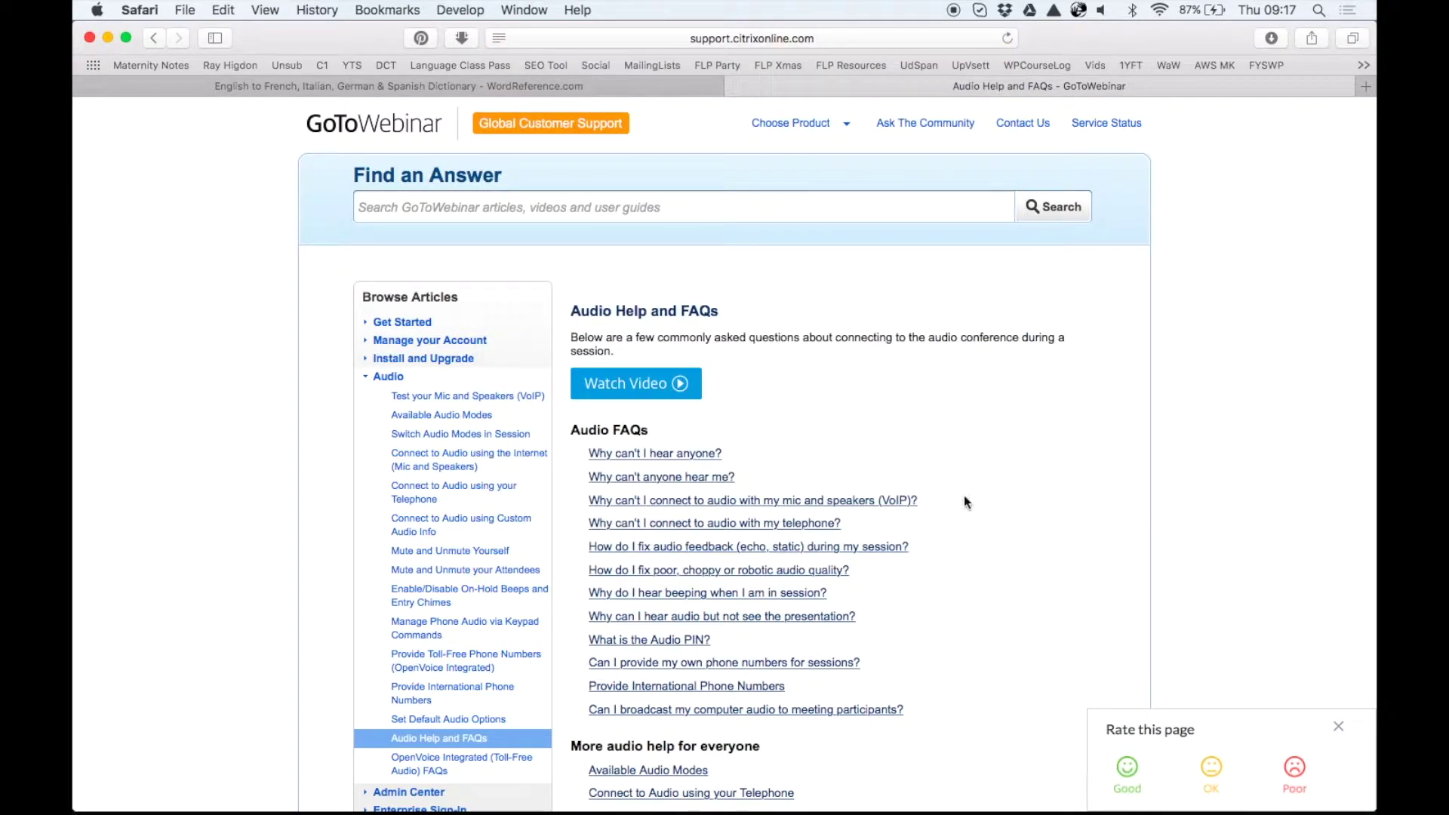
{"action": "scroll", "coordinate": [963, 498], "scroll_direction": "down", "scroll_amount": 2}
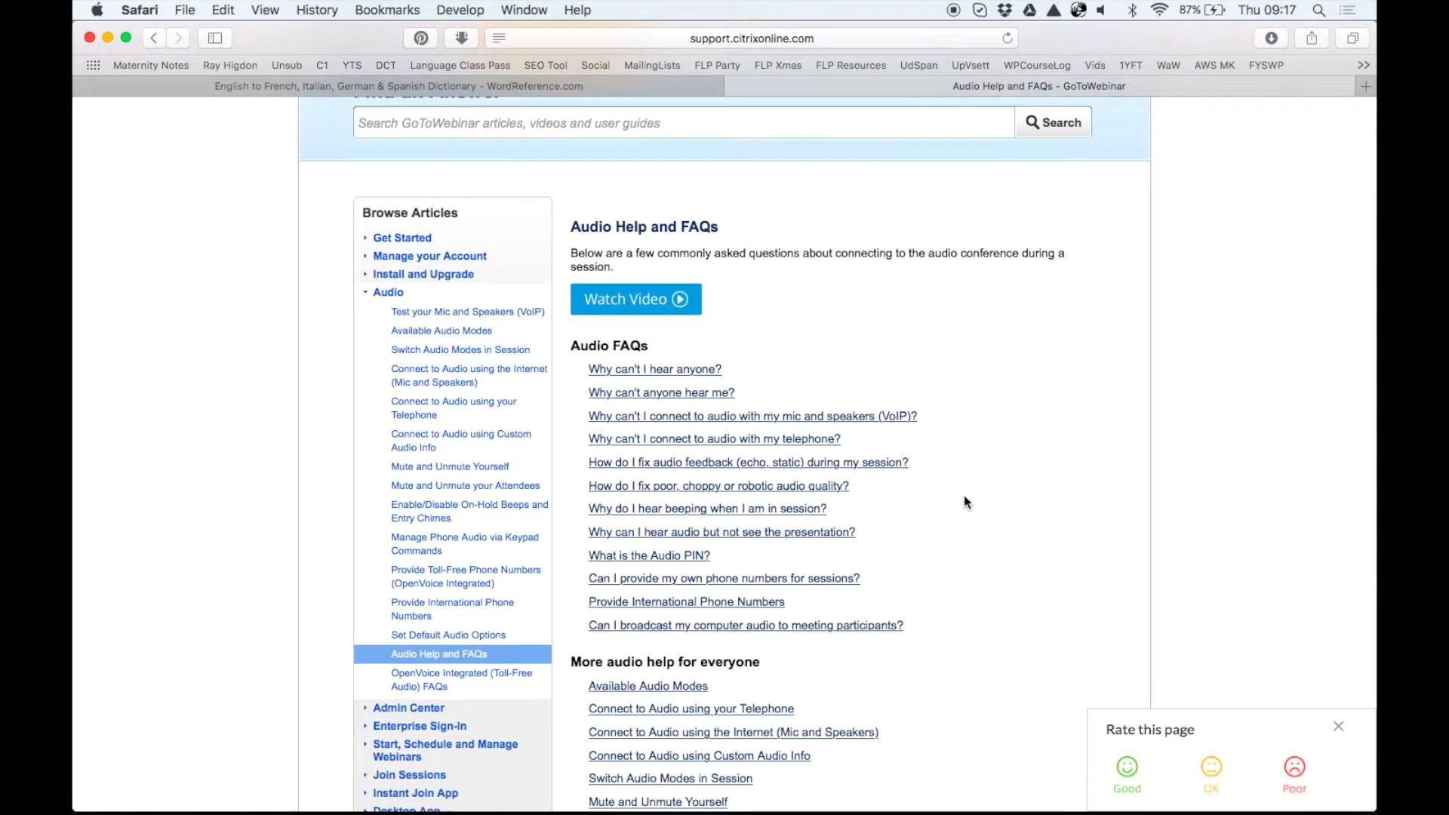
{"action": "scroll", "coordinate": [964, 497], "scroll_direction": "down", "scroll_amount": 3}
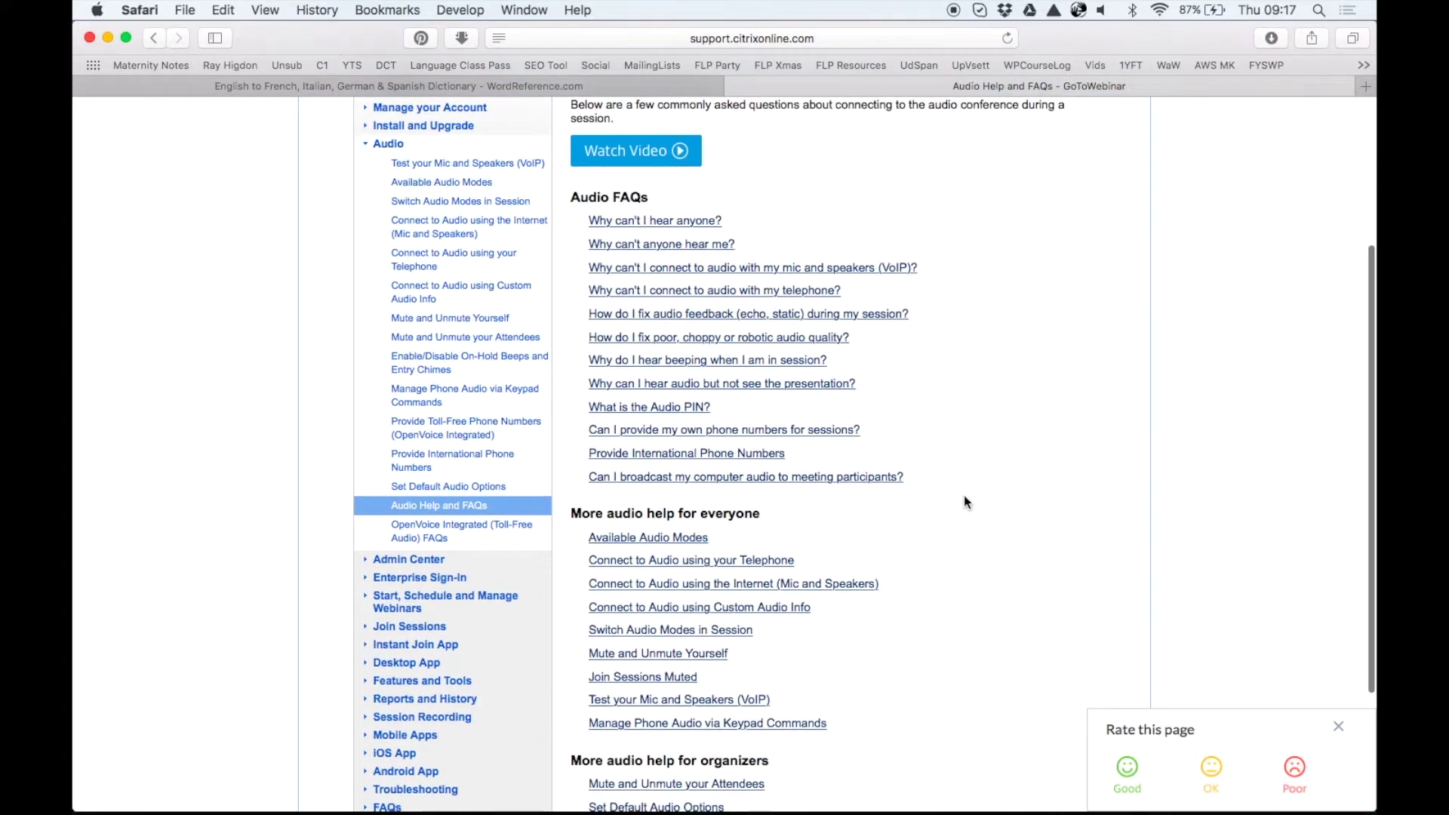
{"action": "scroll", "coordinate": [963, 498], "scroll_direction": "up", "scroll_amount": 5}
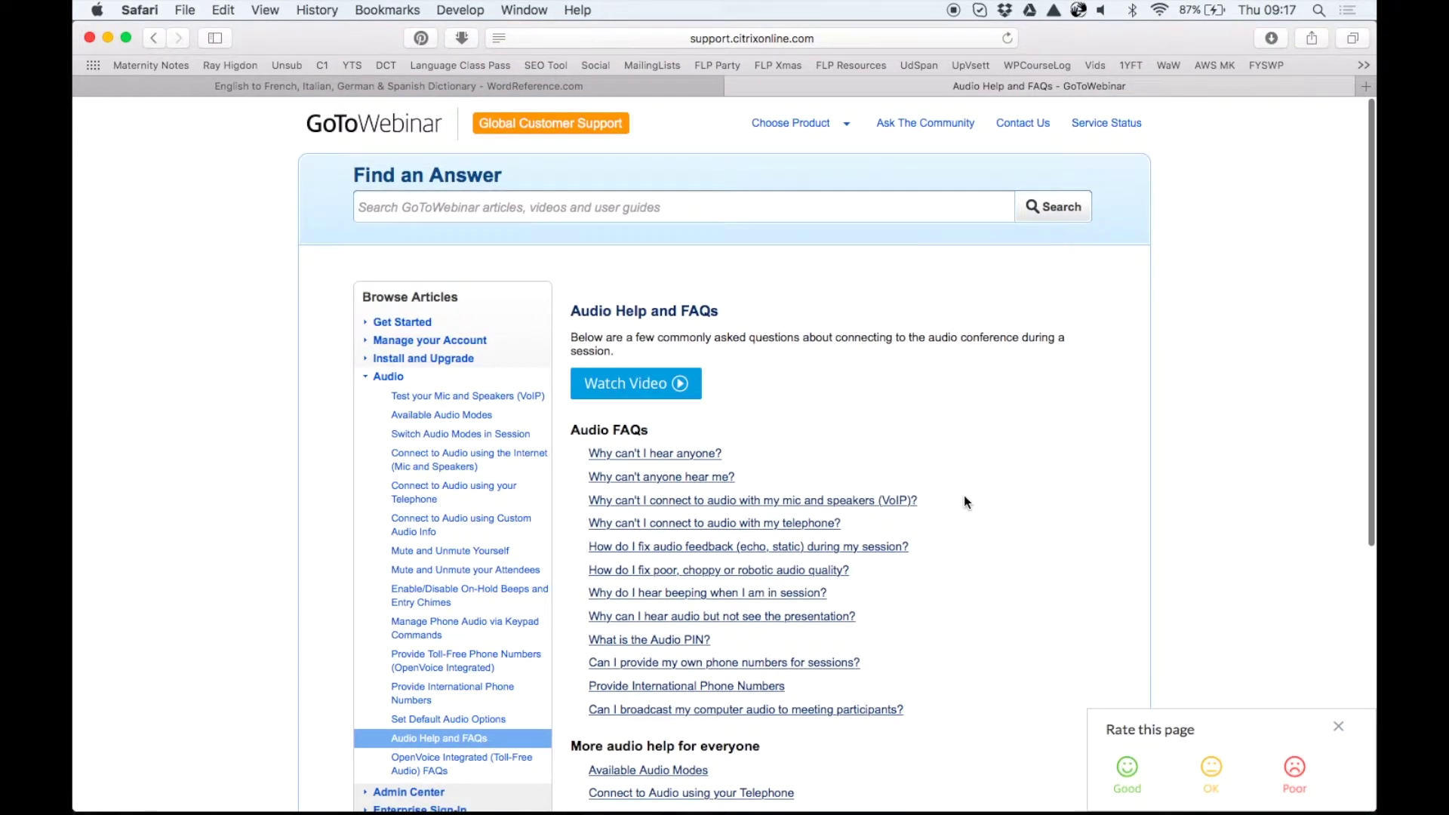